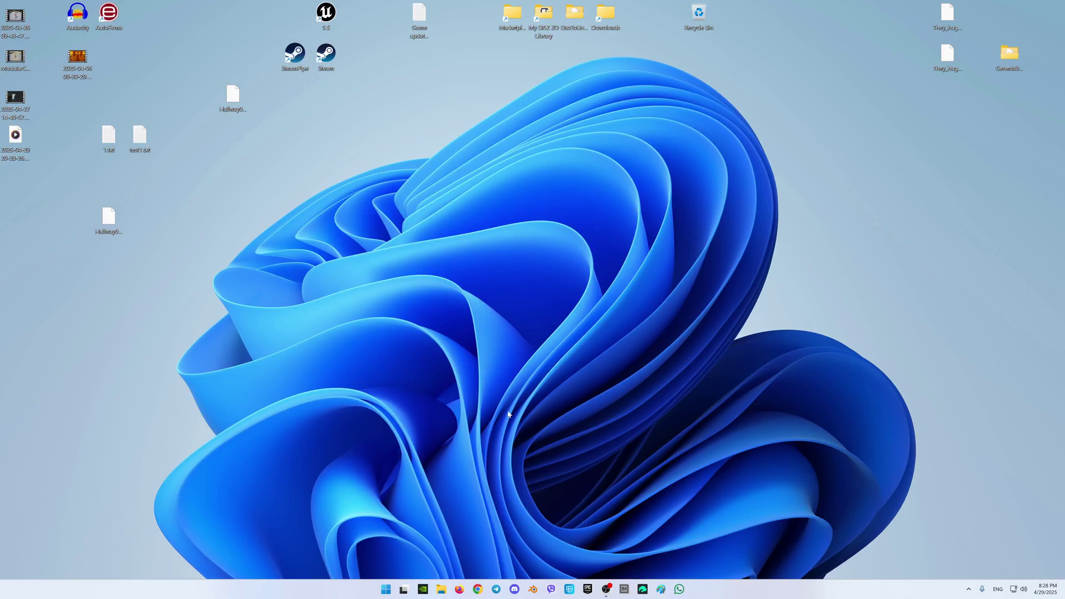
# Step: Open the NVIDIA App, examine the available driver types on the Drivers page, and close the app
pyautogui.click(387, 589)
pyautogui.scroll(-1, 555, 386)
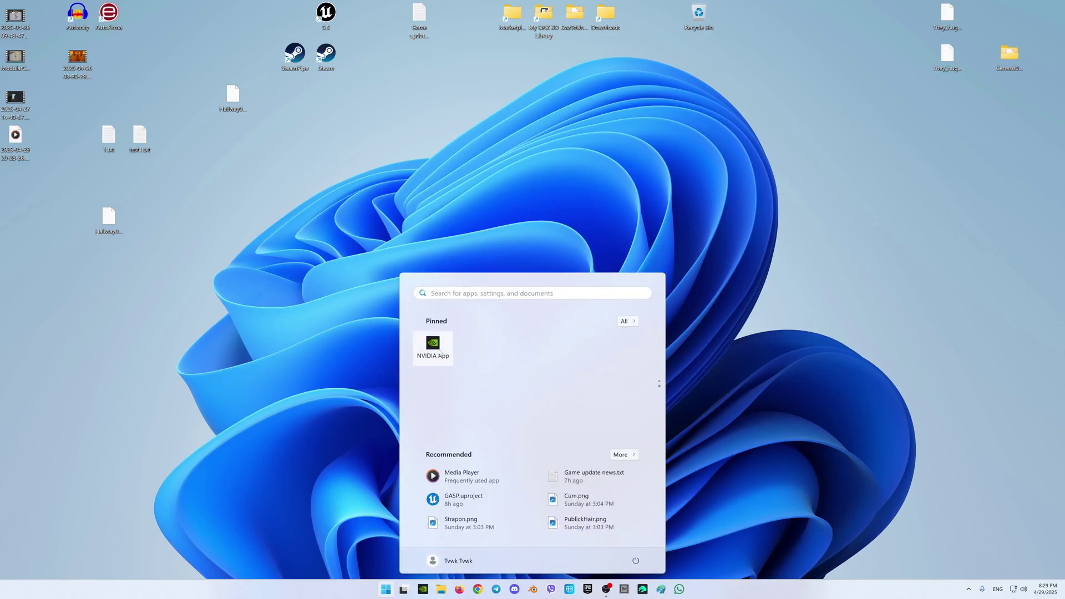
pyautogui.click(434, 343)
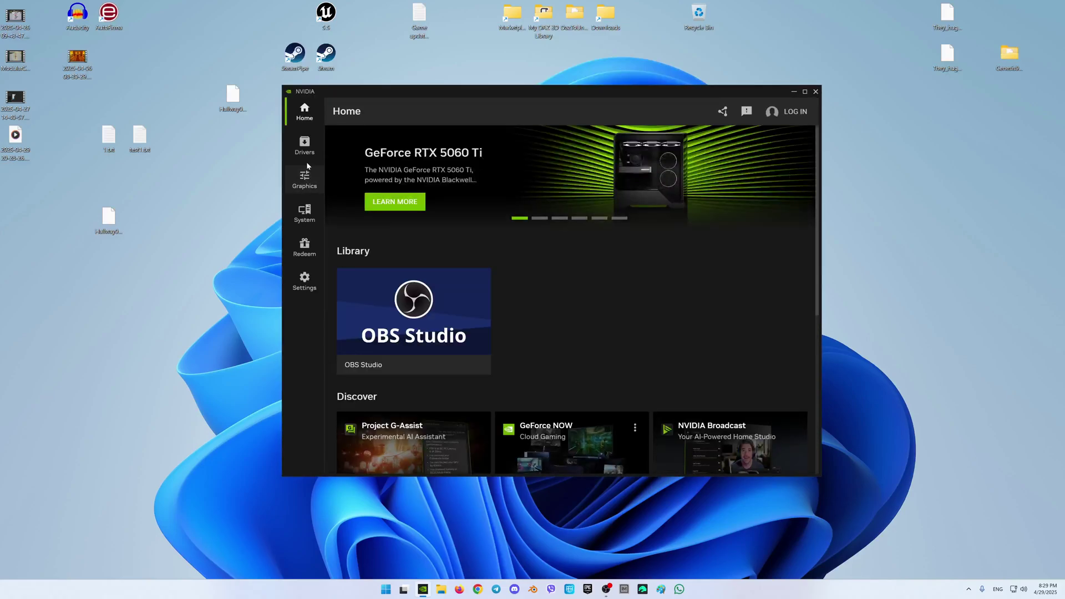
pyautogui.click(304, 145)
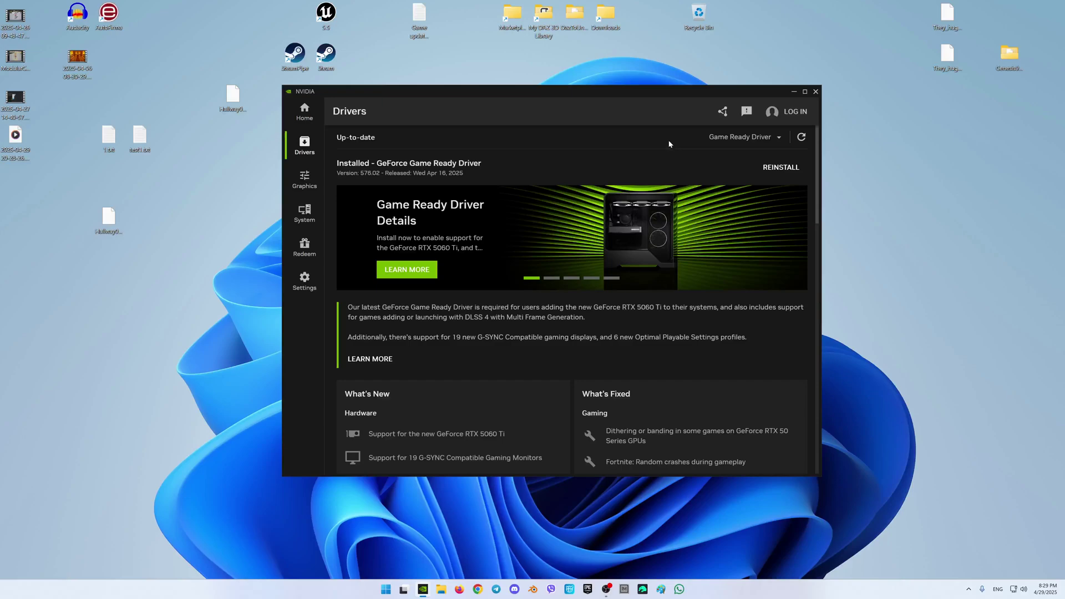
pyautogui.click(779, 138)
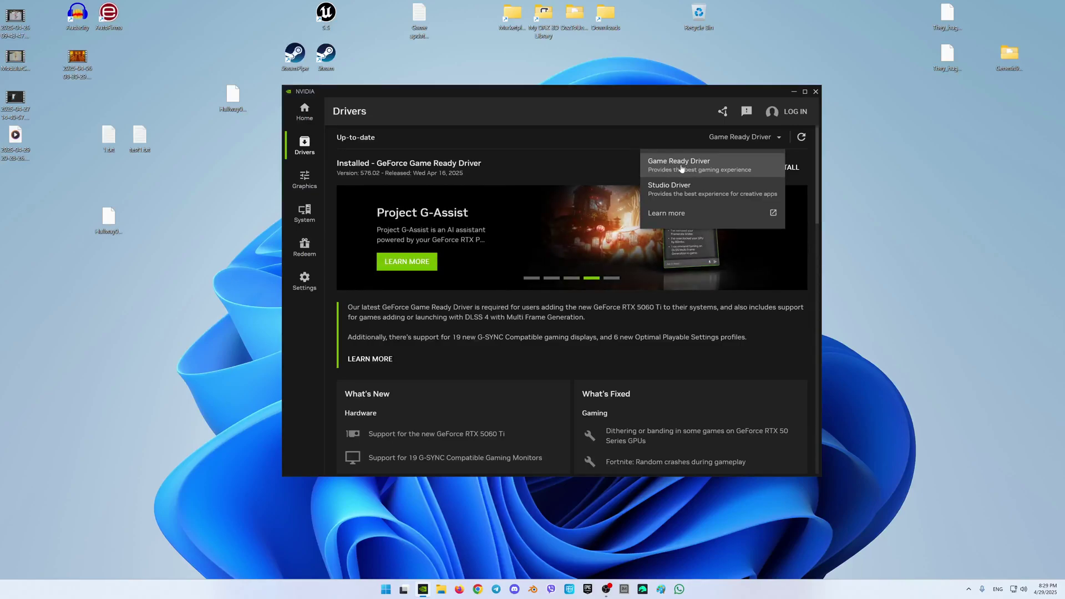
pyautogui.click(816, 92)
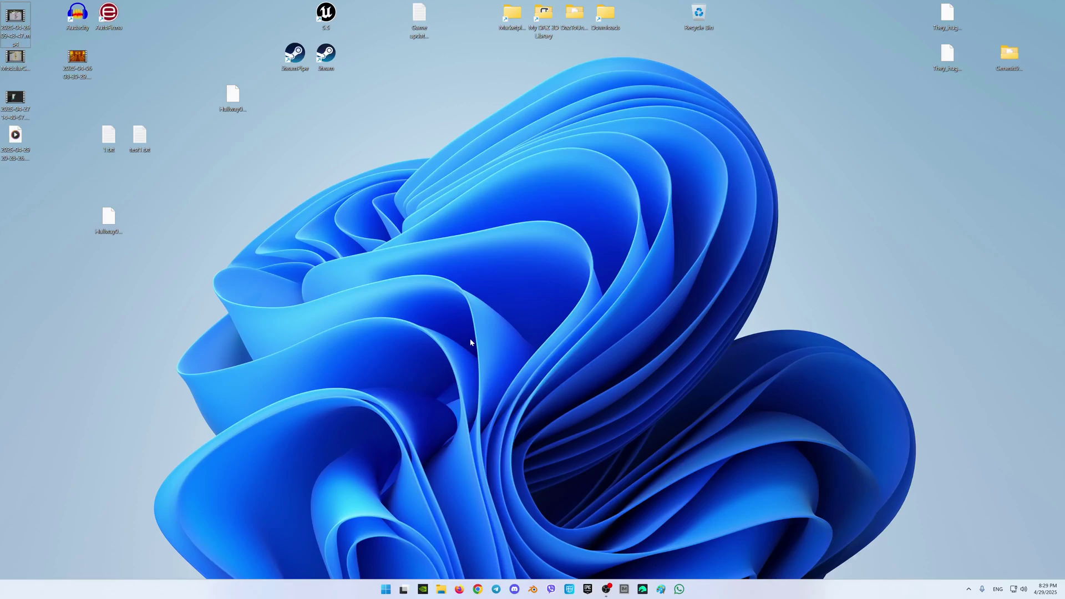
# Step: Launch the Registry Editor by running regedit and allow it to make changes
pyautogui.press('super+r')
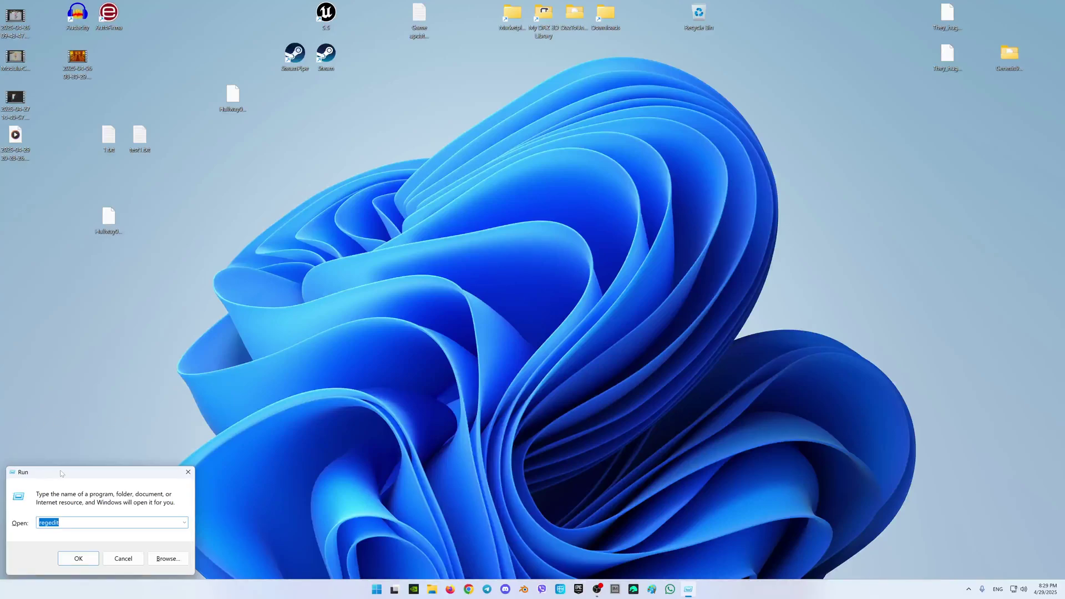
pyautogui.click(44, 523)
pyautogui.click(89, 562)
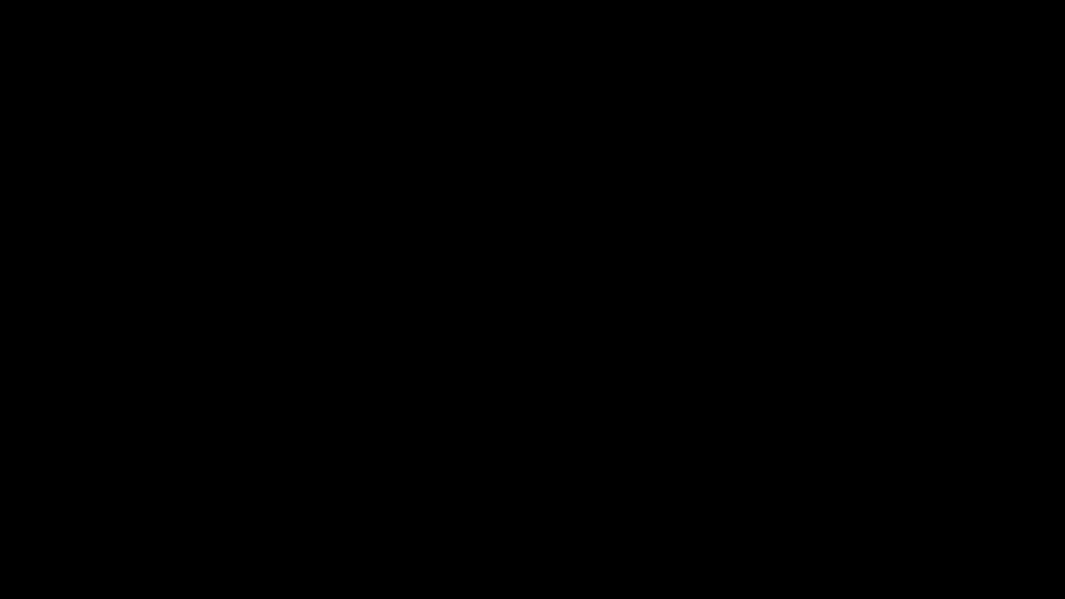
pyautogui.click(492, 366)
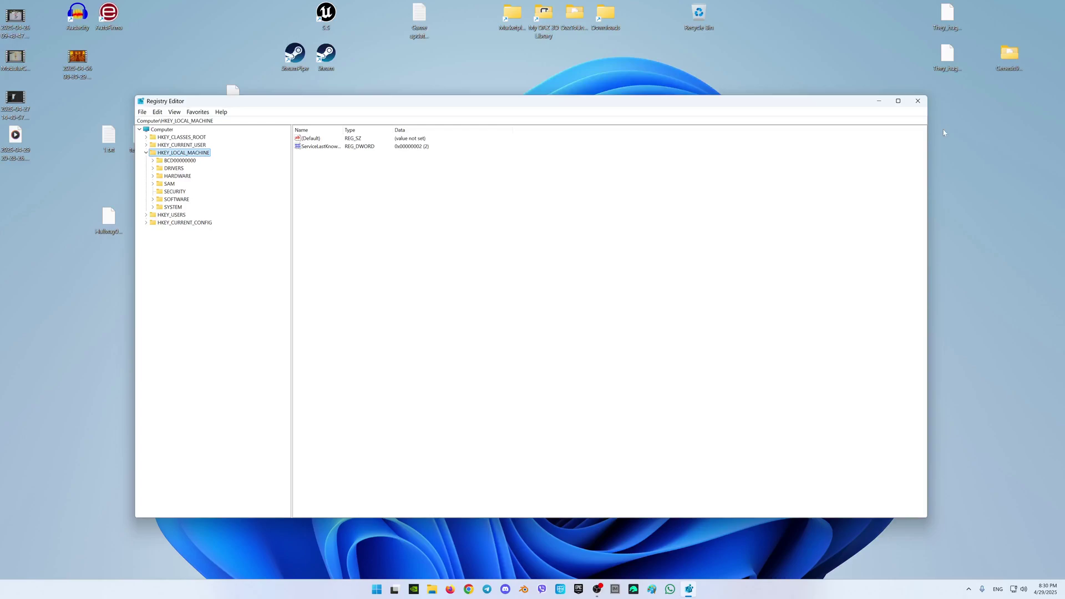
pyautogui.click(996, 205)
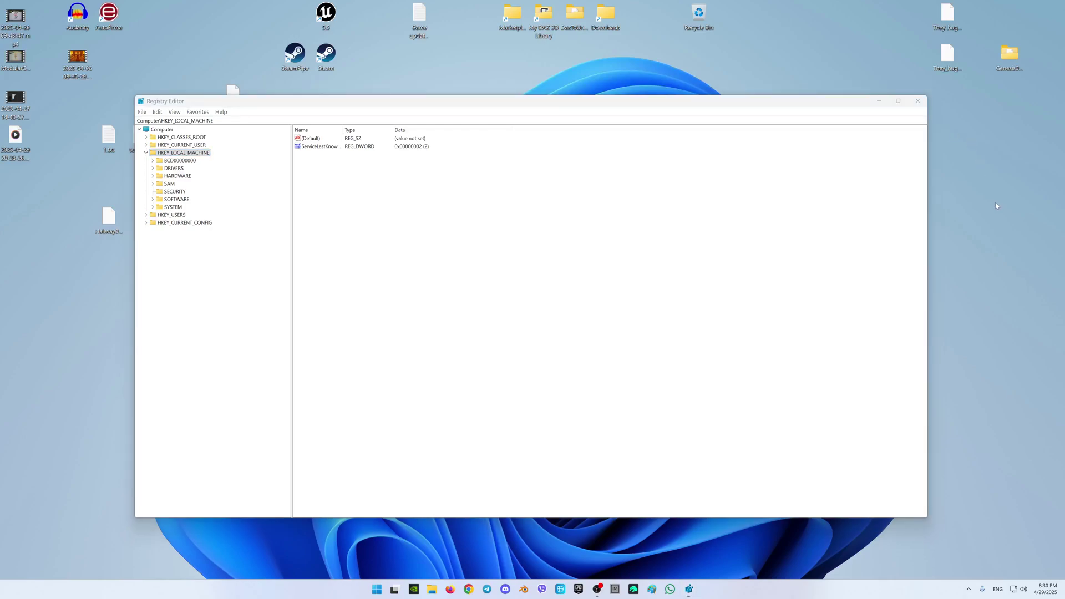
# Step: Open the registry key HKEY_LOCAL_MACHINE\SYSTEM\CurrentControlSet\Control\GraphicsDrivers
pyautogui.press('Down')
pyautogui.click(166, 153)
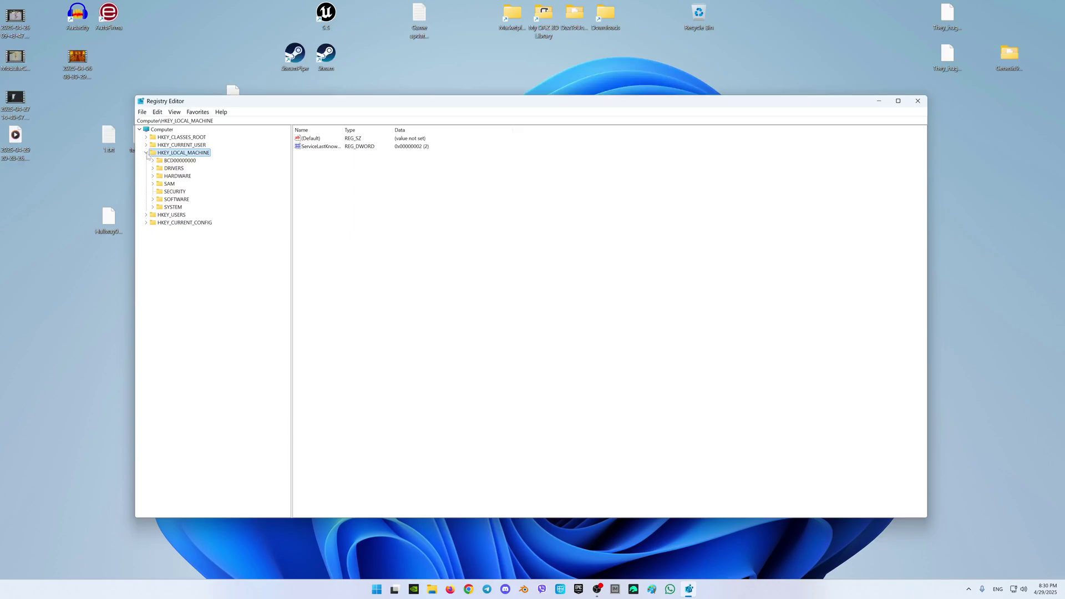
pyautogui.click(391, 77)
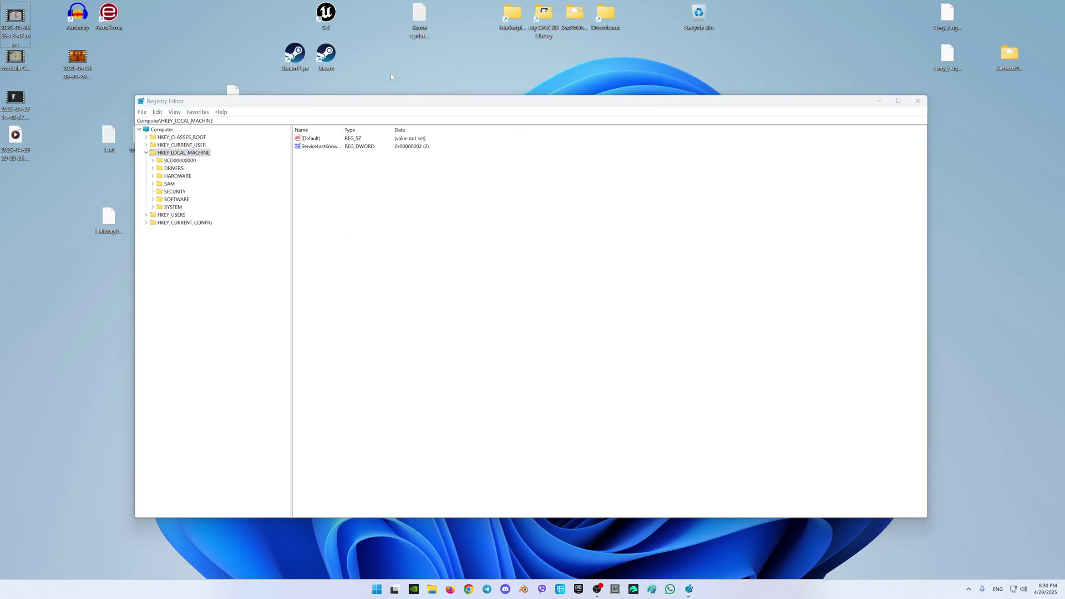
pyautogui.click(153, 207)
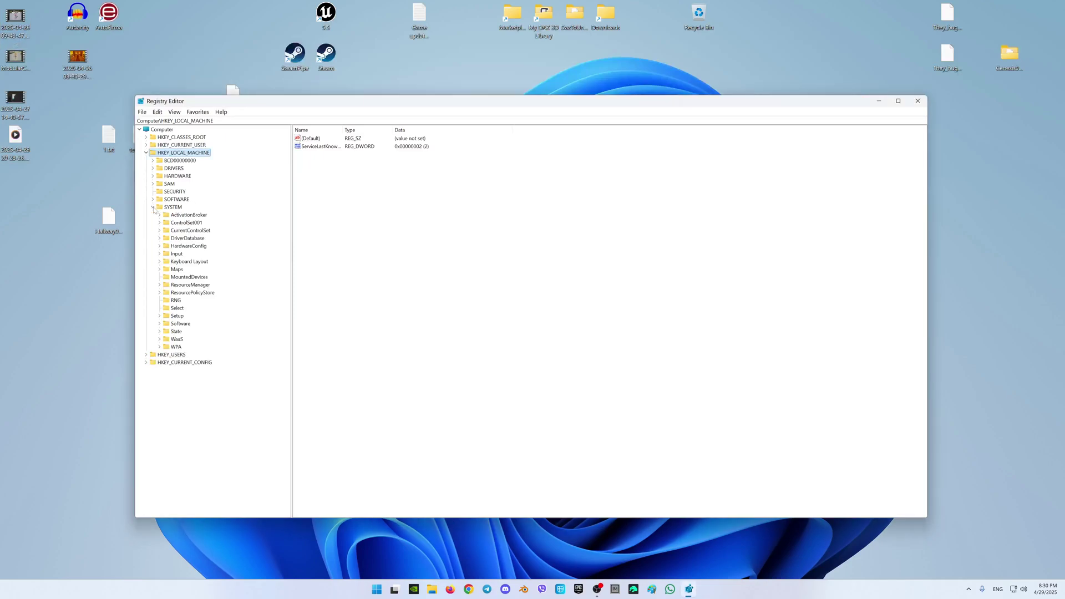
pyautogui.click(425, 81)
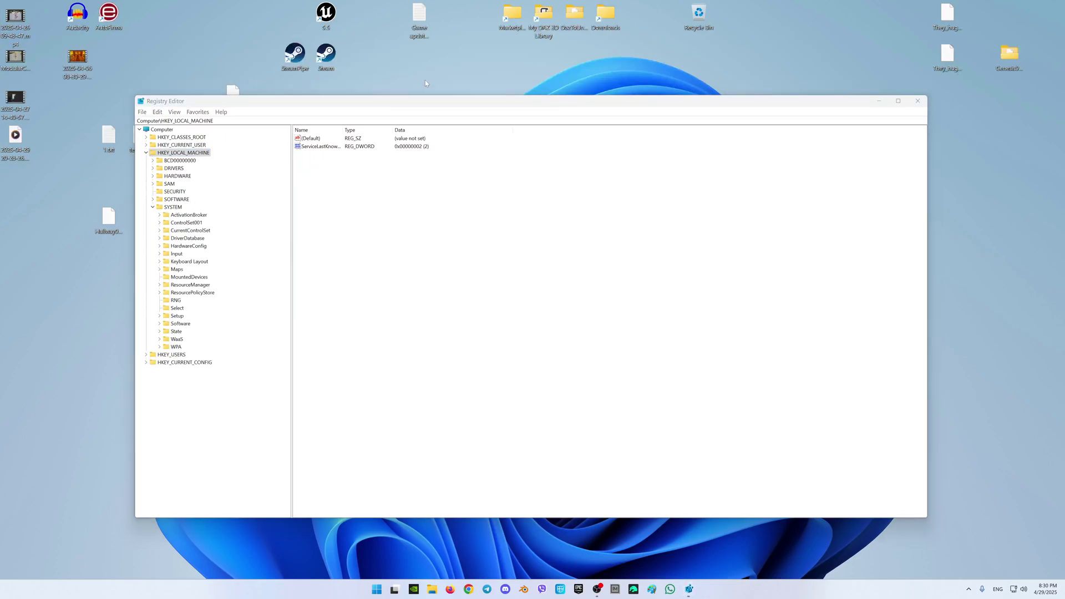
pyautogui.click(159, 230)
pyautogui.click(497, 82)
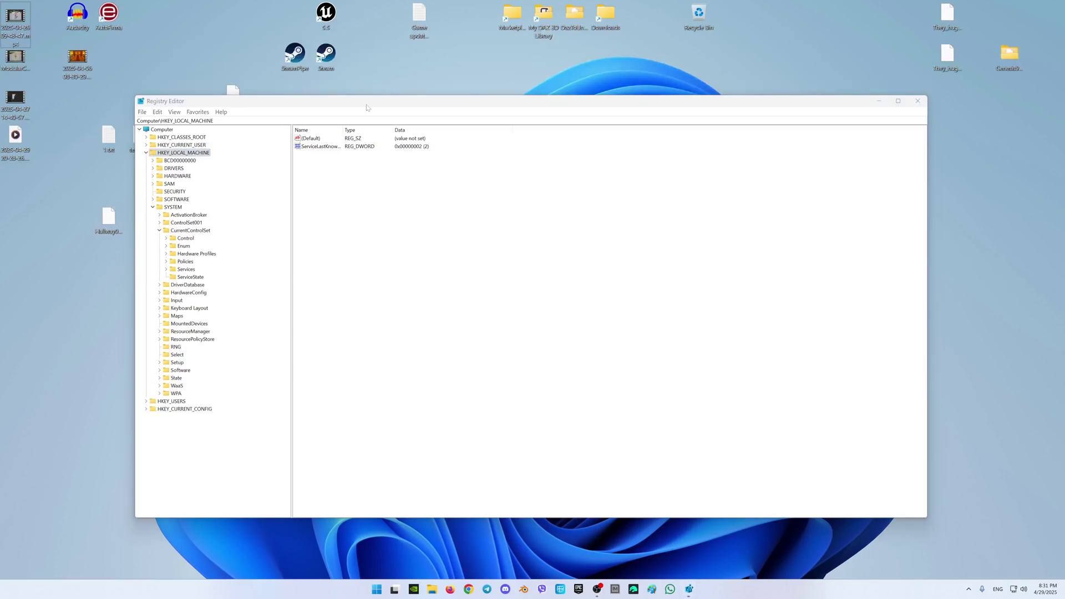
pyautogui.click(167, 239)
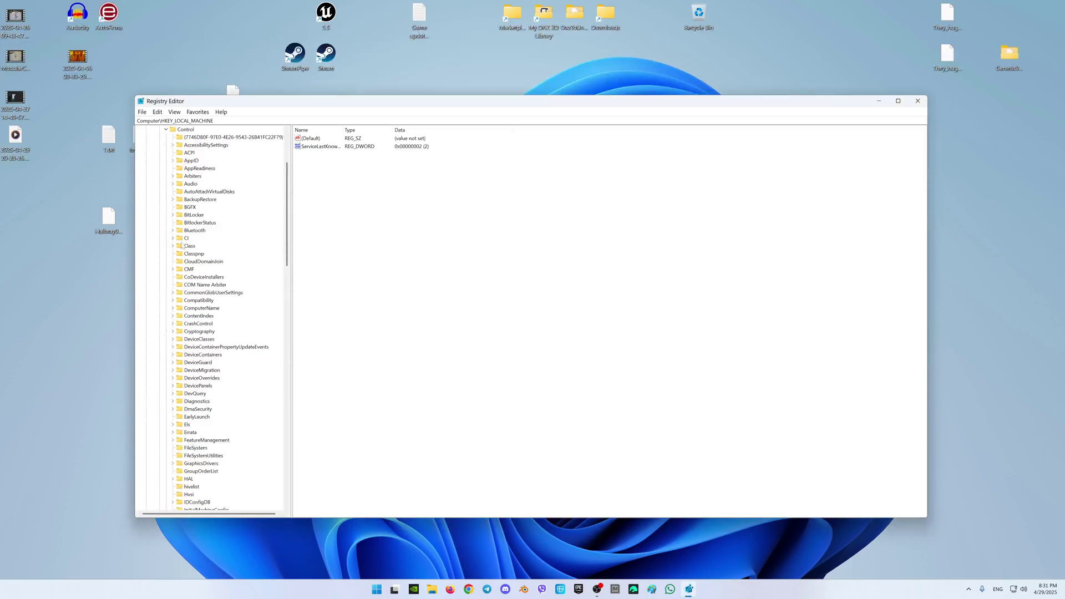
pyautogui.click(472, 54)
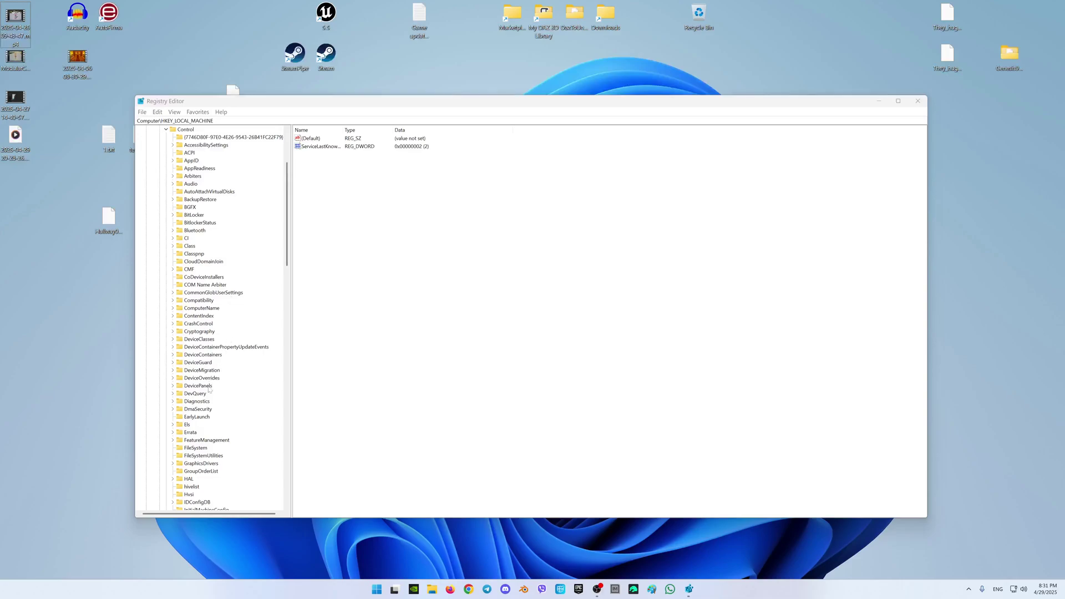
pyautogui.click(197, 463)
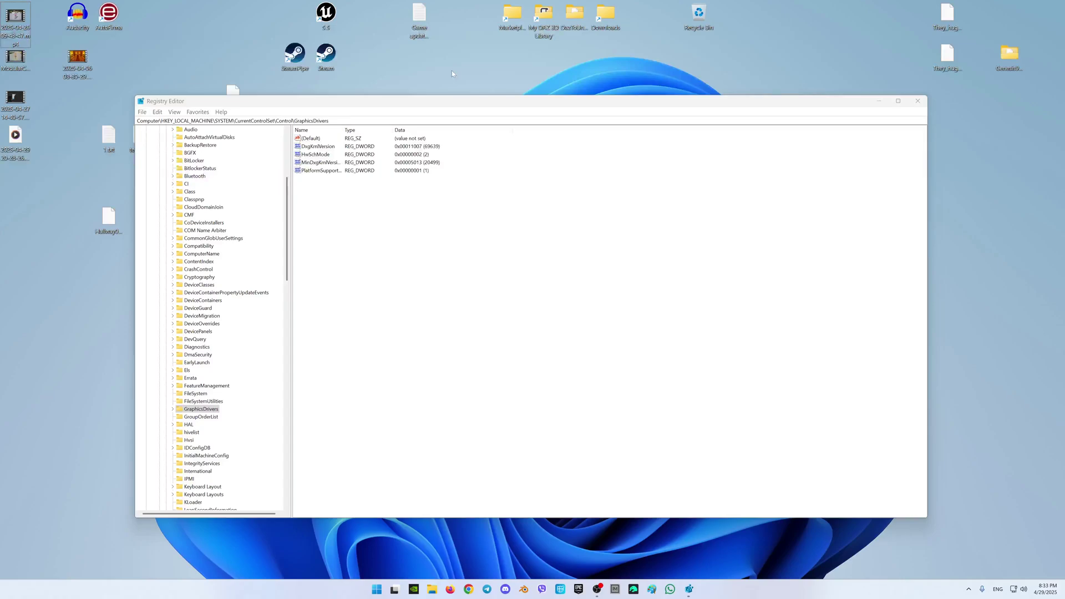
# Step: Create a new DWORD (32-bit) value in the GraphicsDrivers key
pyautogui.rightClick(355, 216)
pyautogui.moveTo(367, 220)
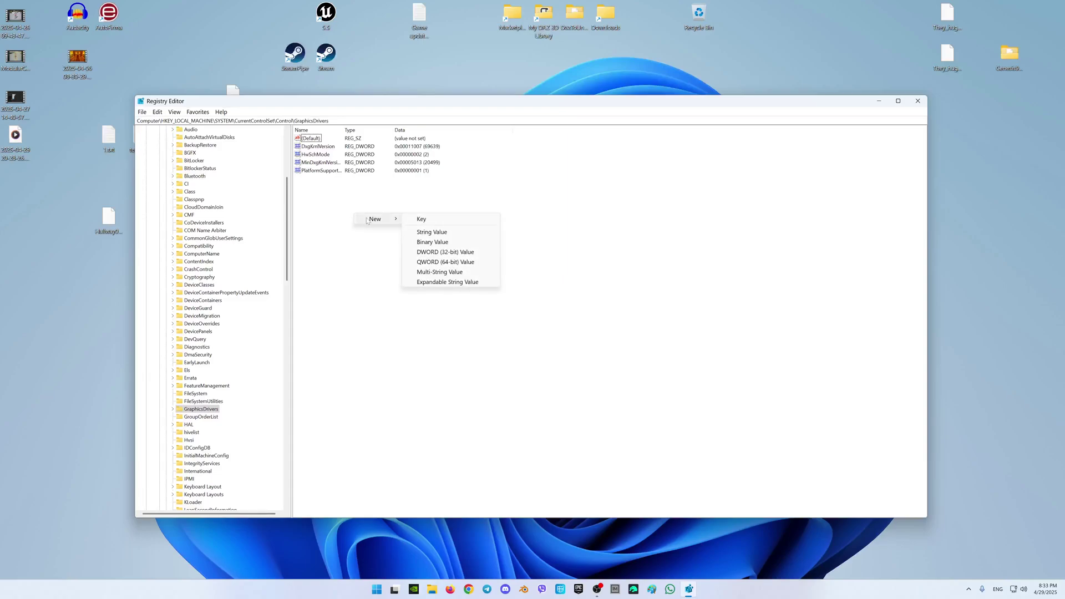
pyautogui.click(462, 253)
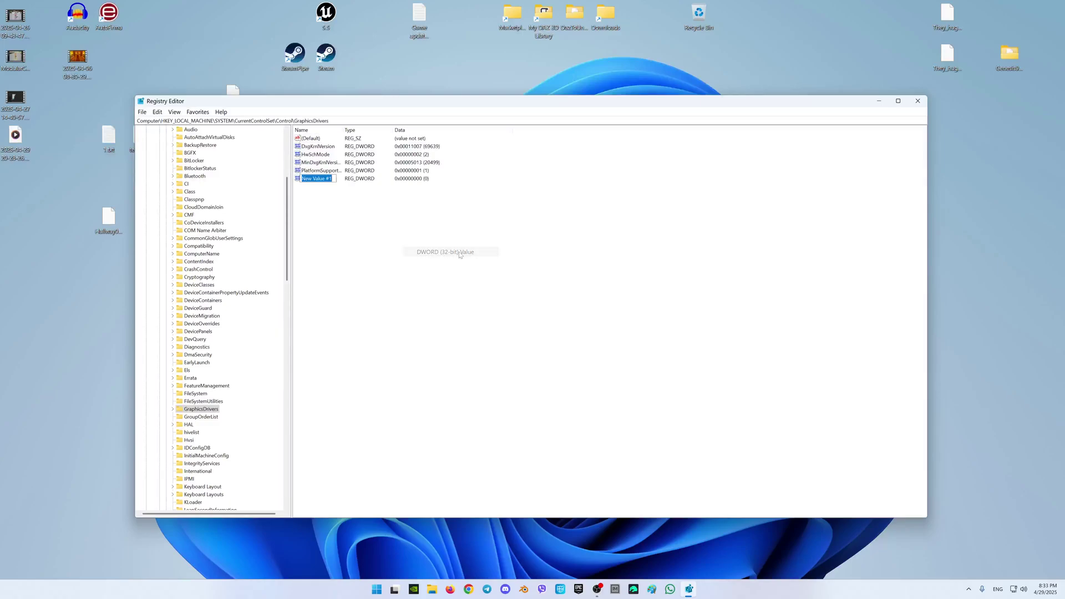
pyautogui.click(475, 75)
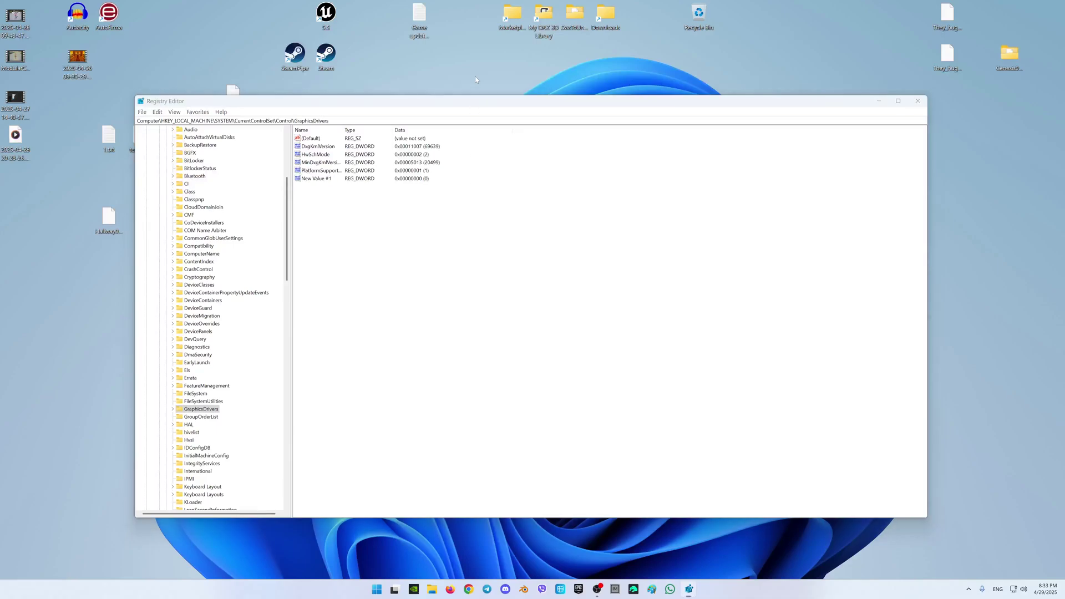
# Step: Rename the new DWORD value to "TDR delay"
pyautogui.rightClick(309, 180)
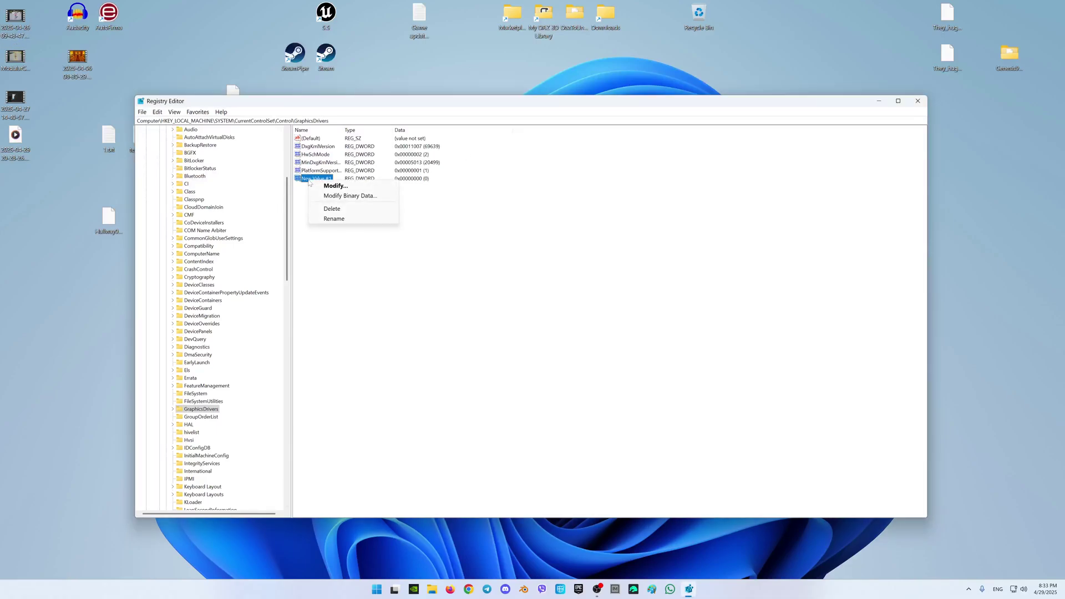
pyautogui.click(334, 218)
pyautogui.write('T')
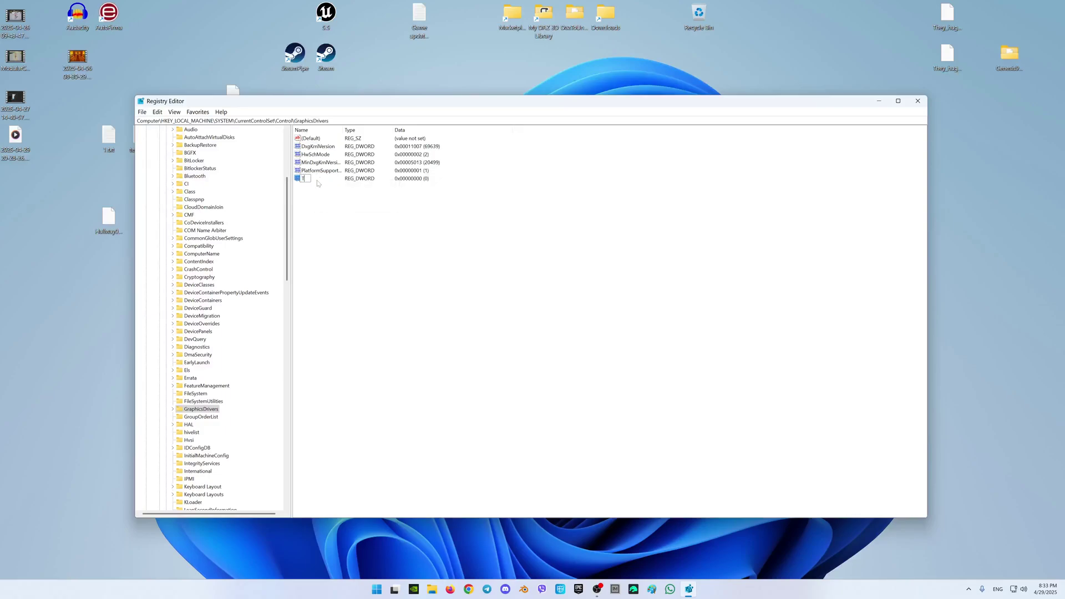
pyautogui.write('DR')
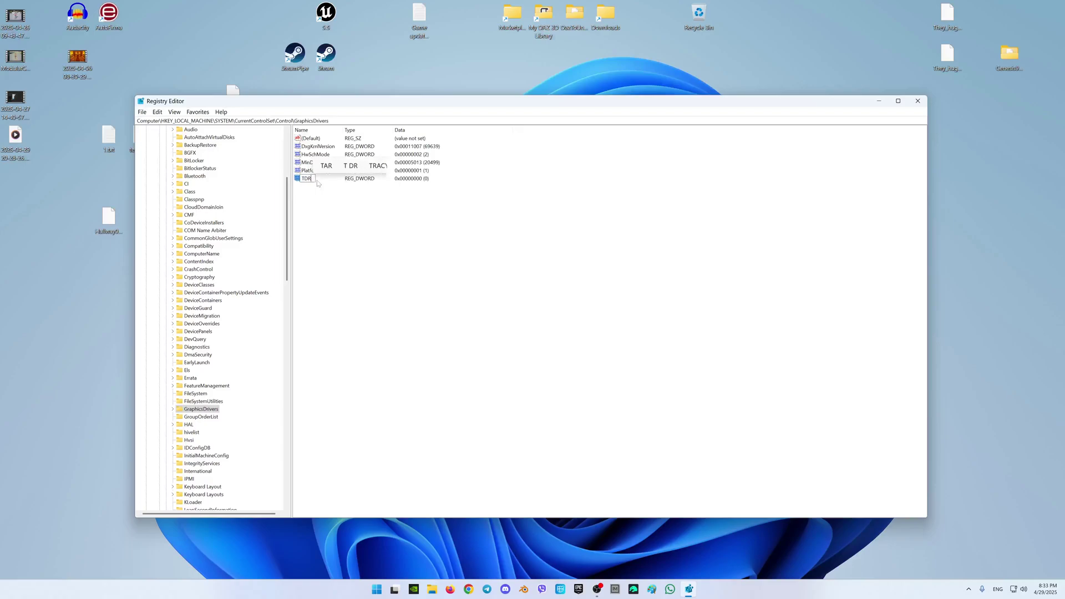
pyautogui.write(' delay')
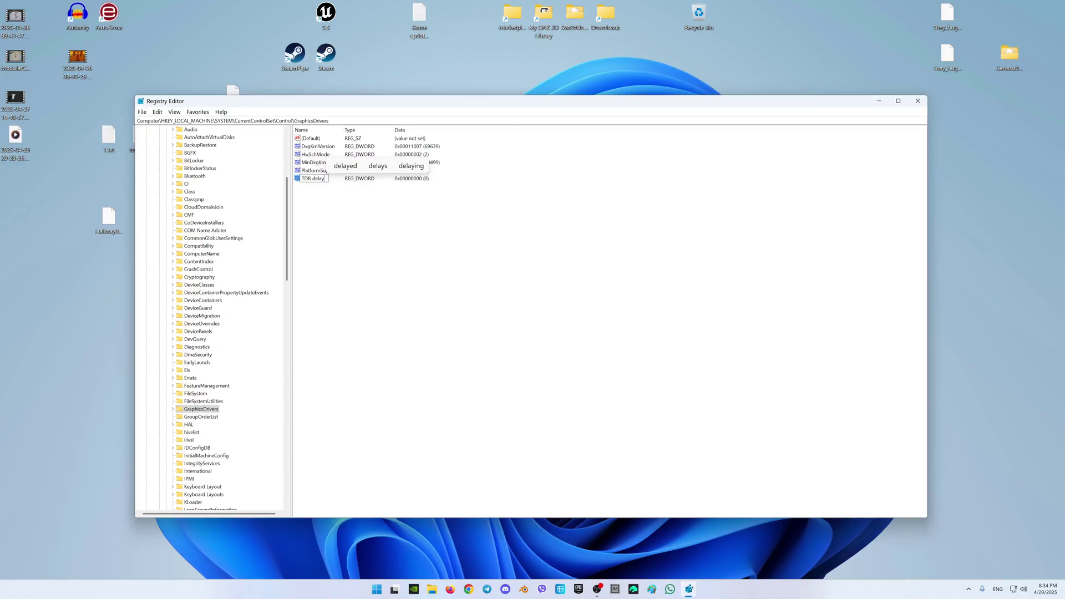
pyautogui.press('Return')
pyautogui.click(485, 80)
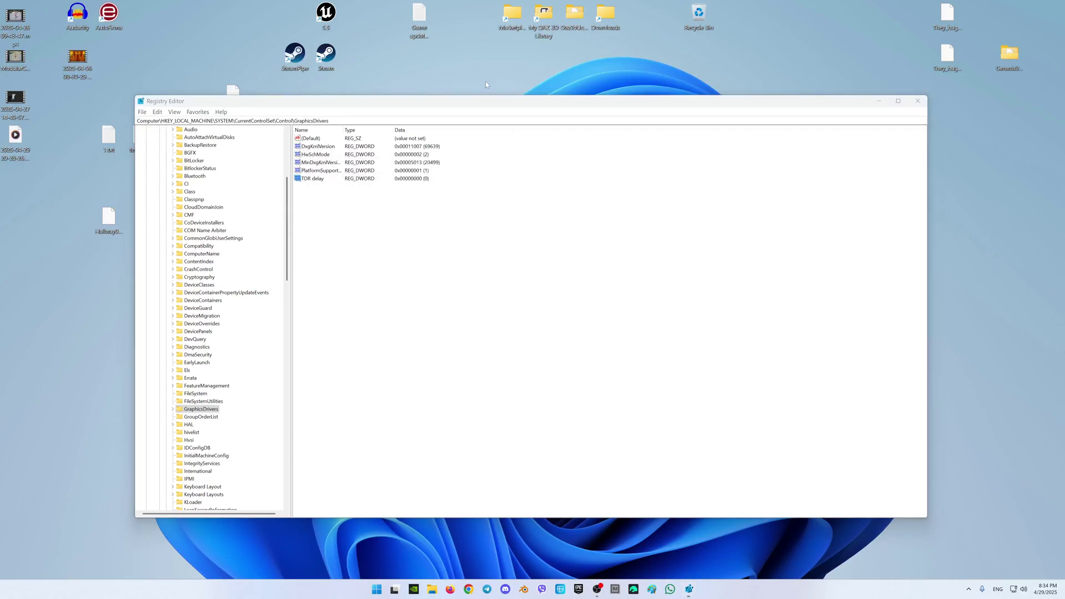
# Step: Correct the name of the new DWORD value to TdrDelay, written as one word
pyautogui.rightClick(317, 183)
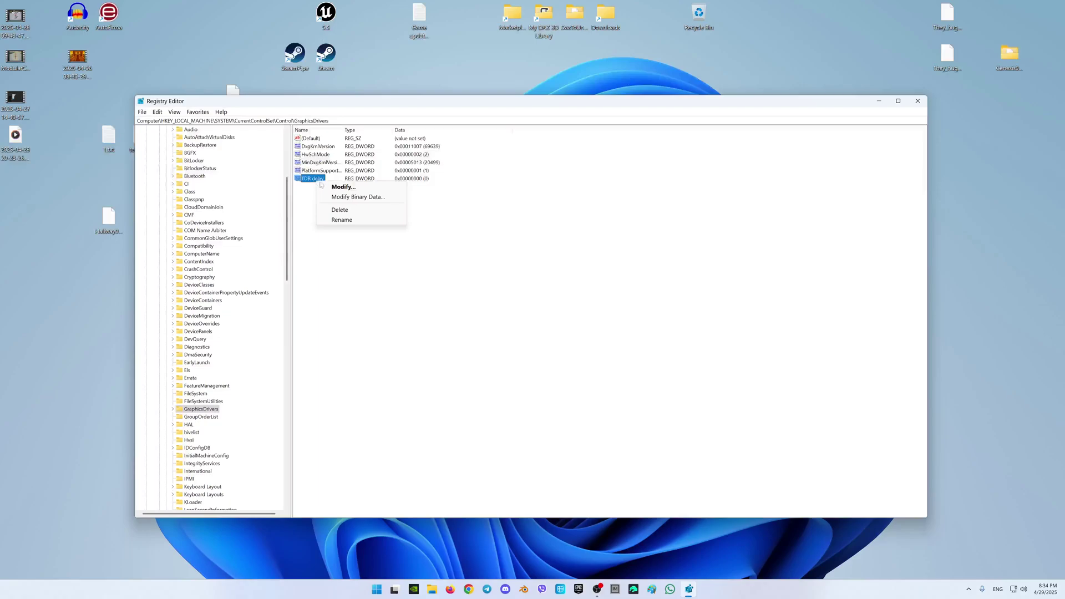
pyautogui.click(340, 219)
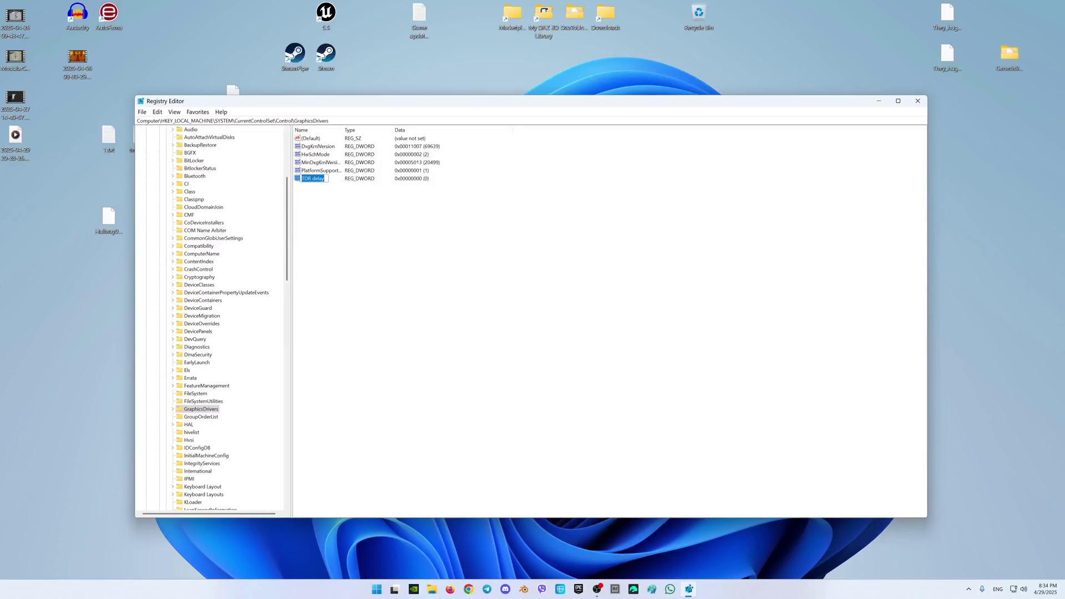
pyautogui.click(313, 178)
pyautogui.write('D')
pyautogui.moveTo(310, 178); pyautogui.dragTo(304, 178)
pyautogui.write('dr')
pyautogui.press('Return')
pyautogui.click(511, 87)
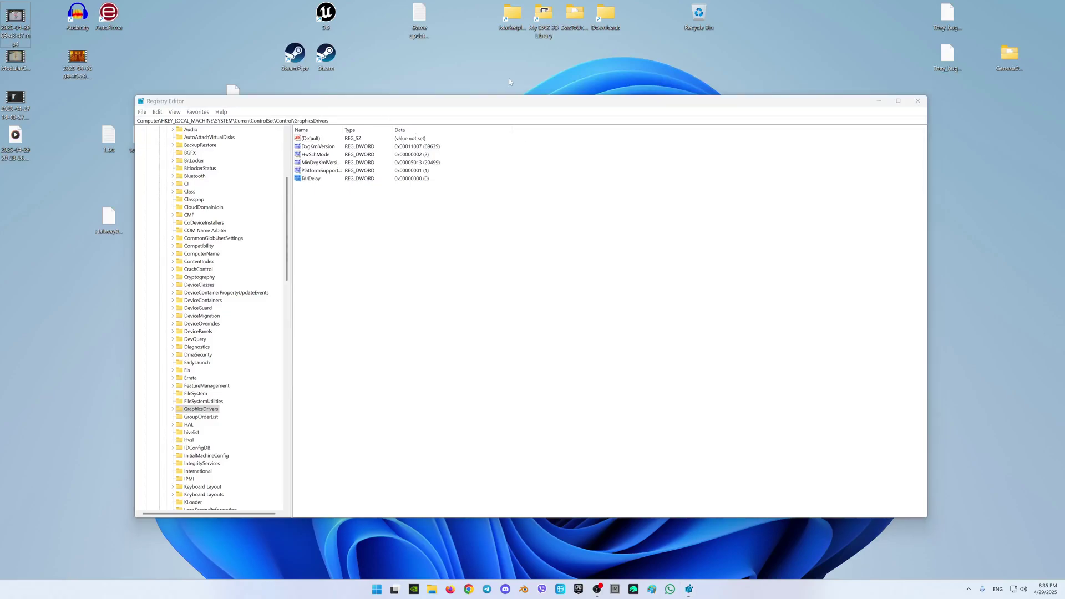
# Step: Set the TdrDelay value data to 300 using the decimal base
pyautogui.doubleClick(317, 182)
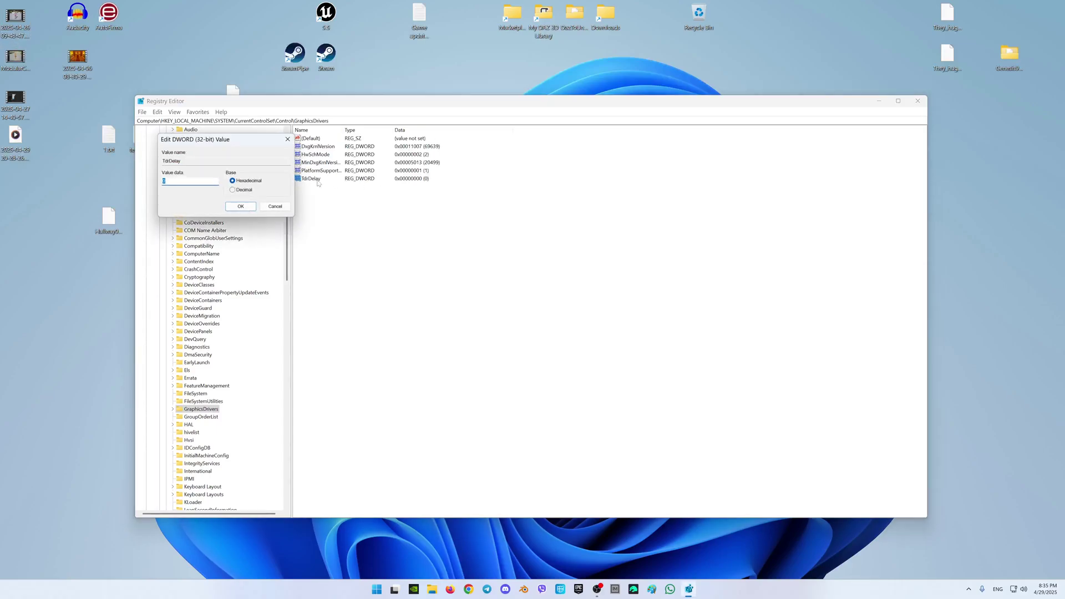
pyautogui.click(235, 190)
pyautogui.click(188, 181)
pyautogui.click(240, 206)
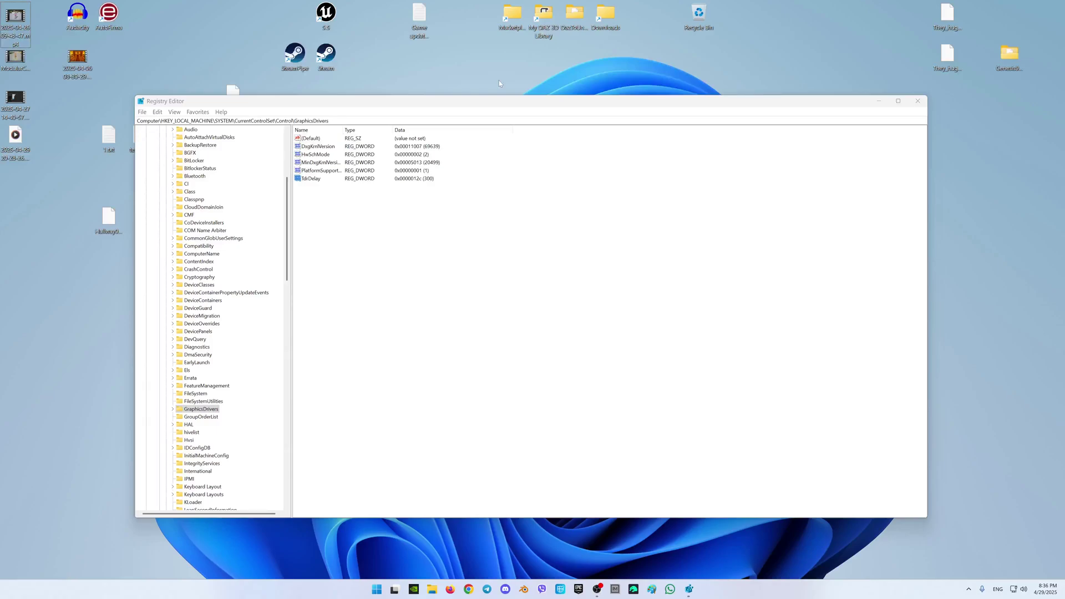
# Step: Create a second DWORD (32-bit) value in the GraphicsDrivers key and name it TrdDdiDelay
pyautogui.rightClick(339, 209)
pyautogui.moveTo(338, 211)
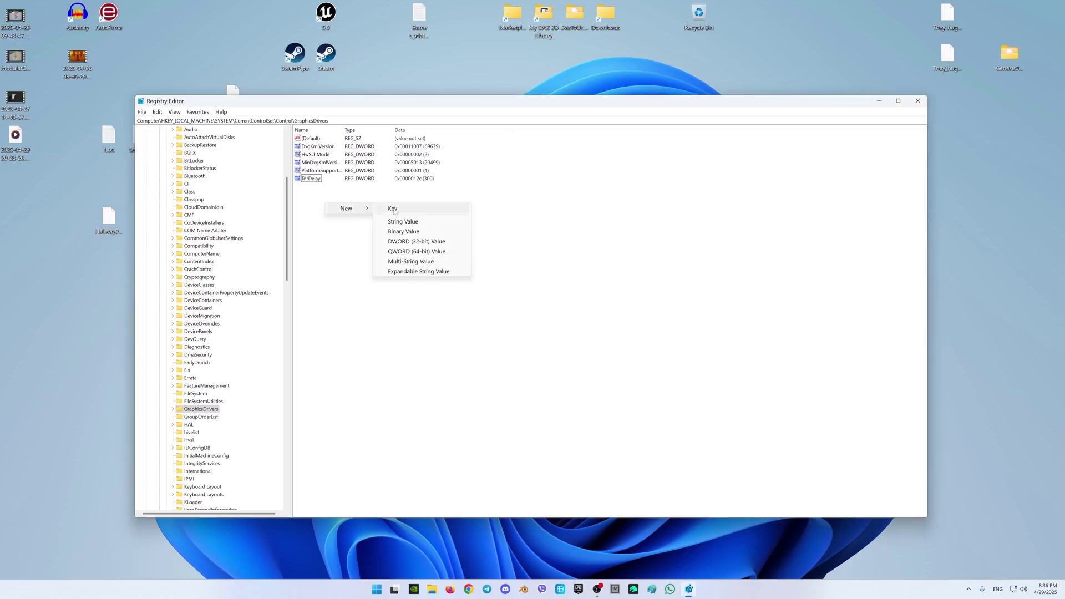
pyautogui.click(421, 243)
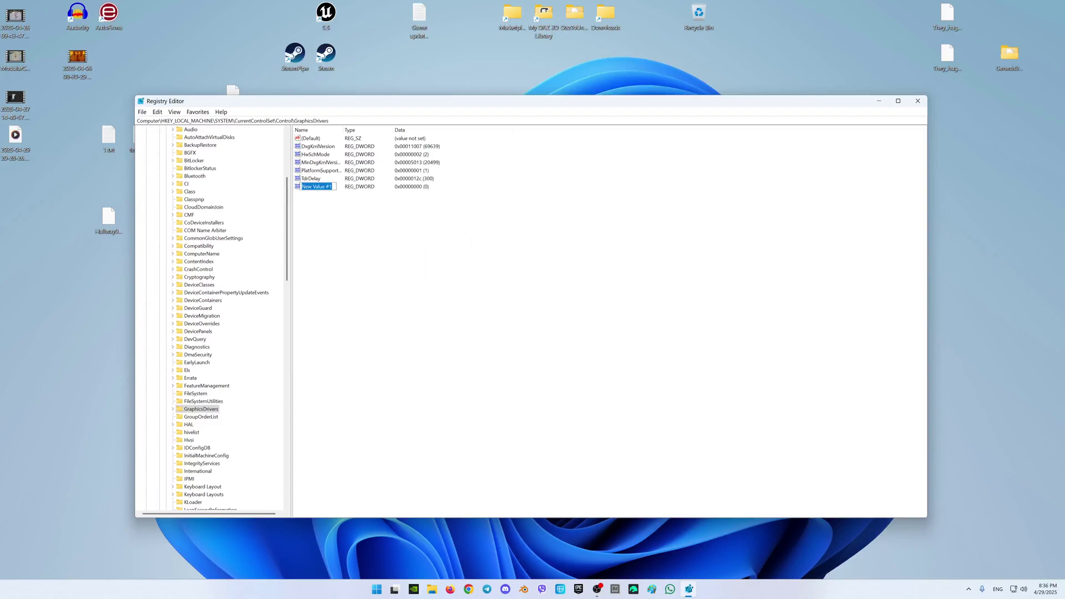
pyautogui.write('TrdDdi')
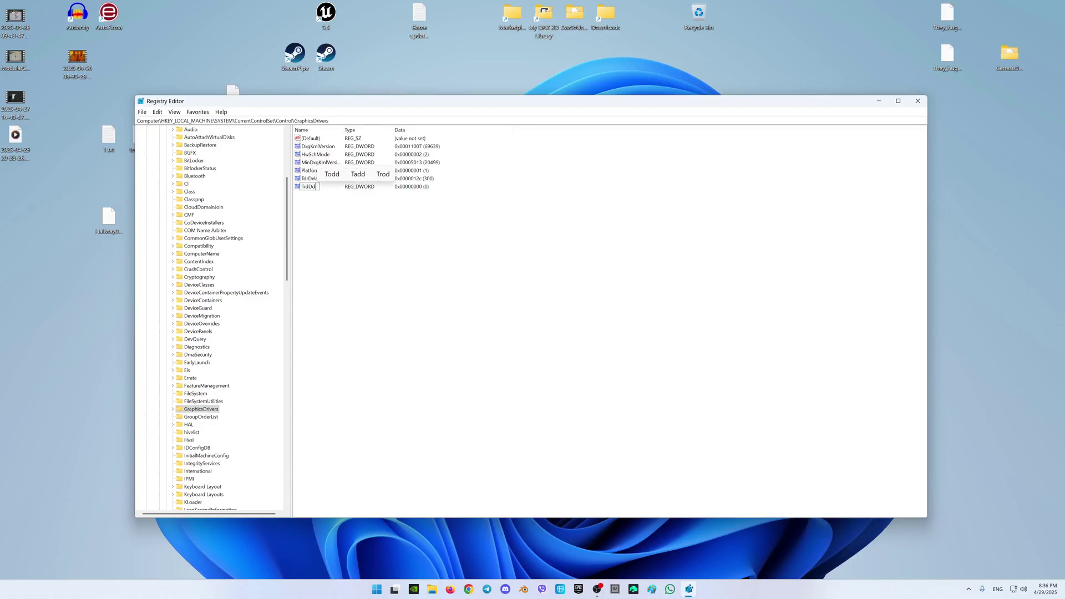
pyautogui.write('Delay')
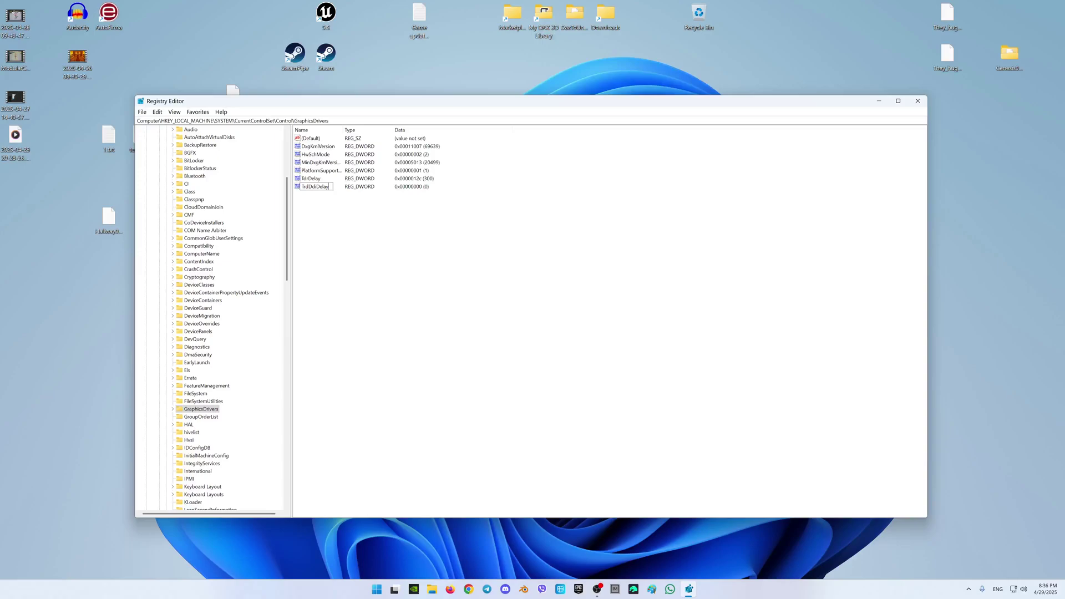
pyautogui.press('Return')
pyautogui.click(466, 87)
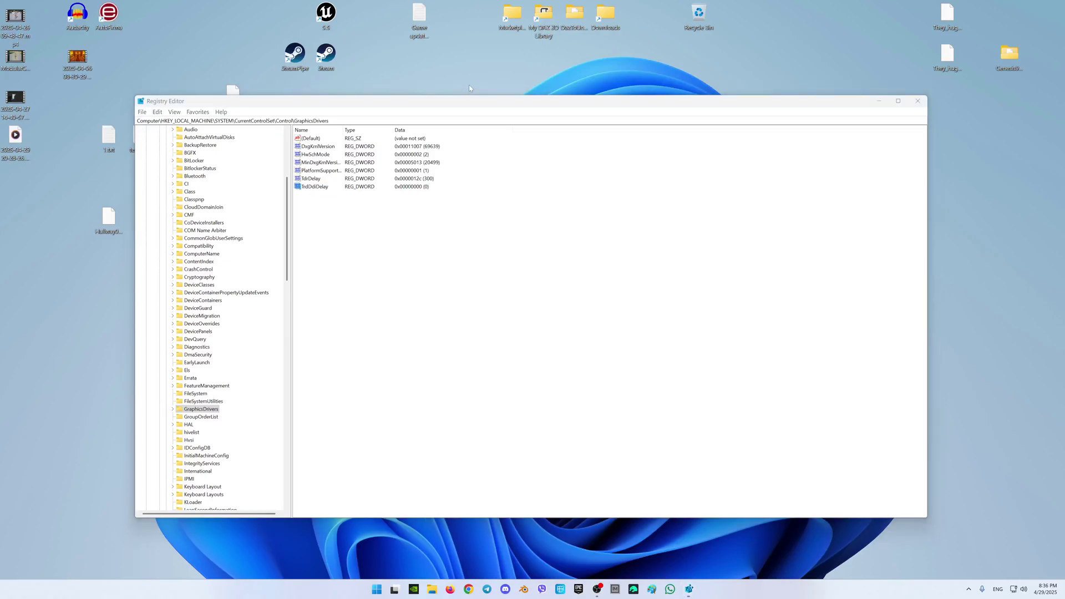
# Step: Set the TdrDdiDelay value data to 300 using the decimal base, and close the Registry Editor
pyautogui.doubleClick(310, 187)
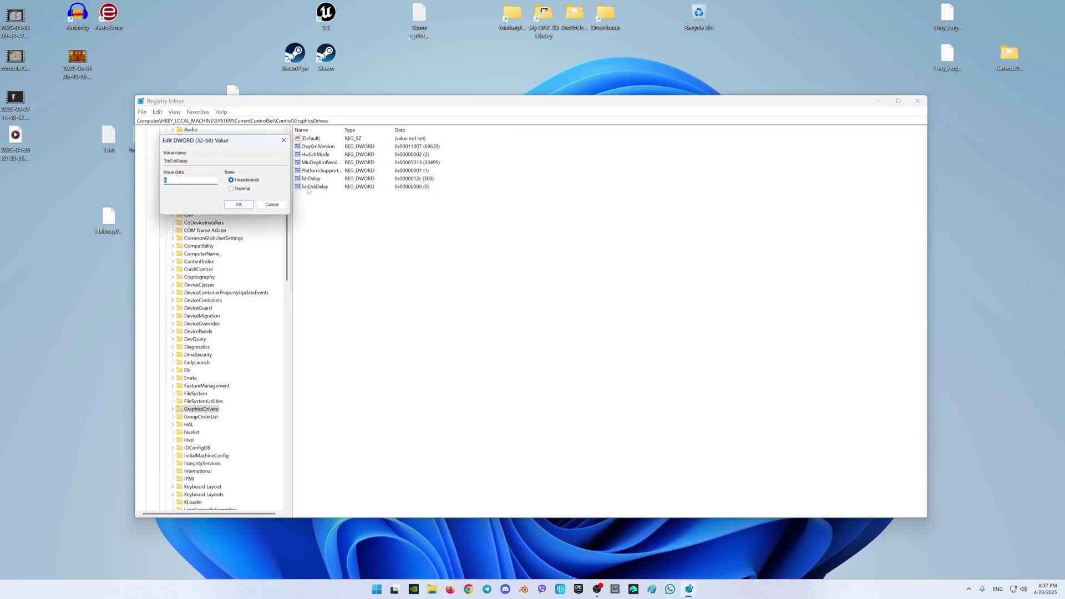
pyautogui.click(243, 190)
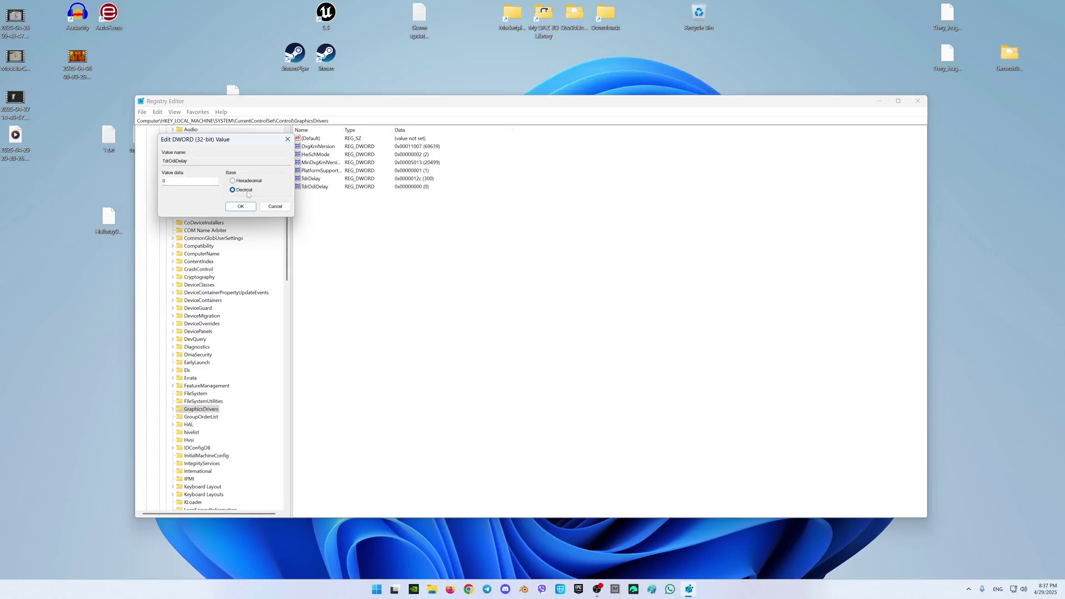
pyautogui.hotkey('shift', 'Tab')
pyautogui.write('300')
pyautogui.click(241, 207)
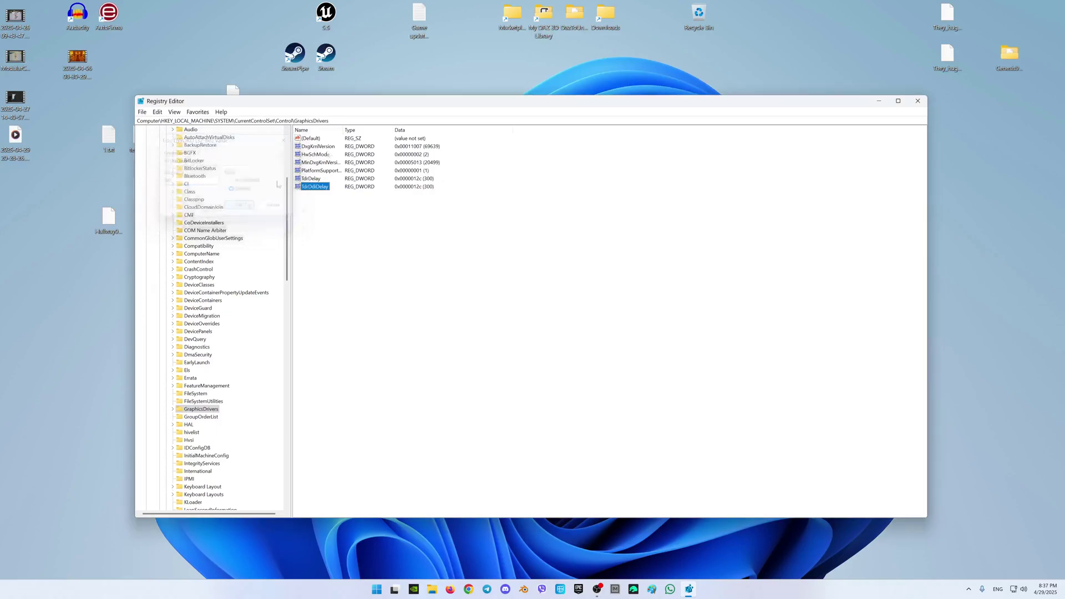
pyautogui.click(574, 84)
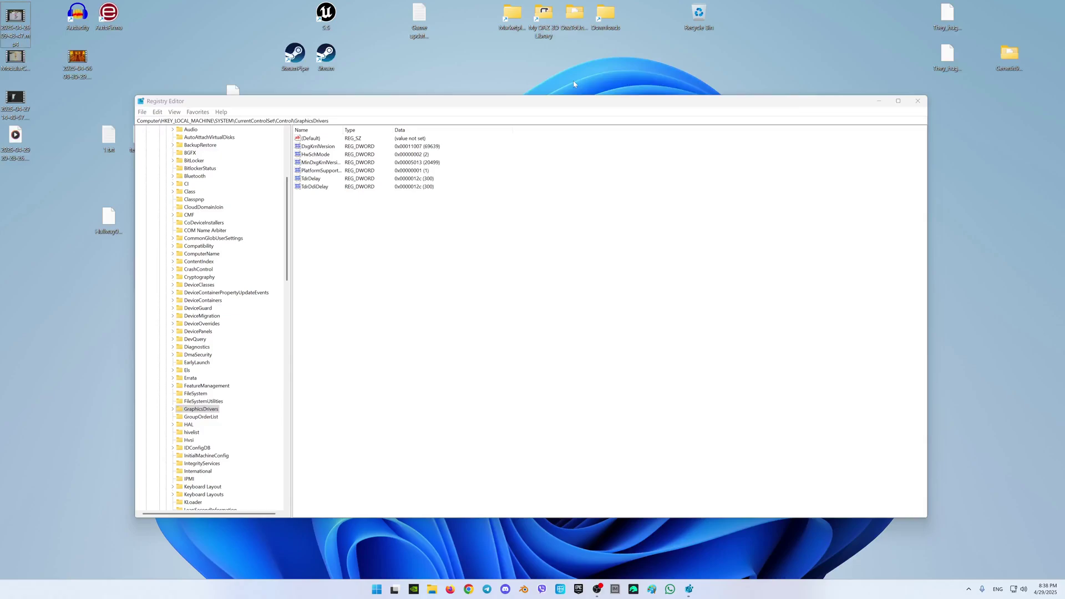
pyautogui.click(918, 101)
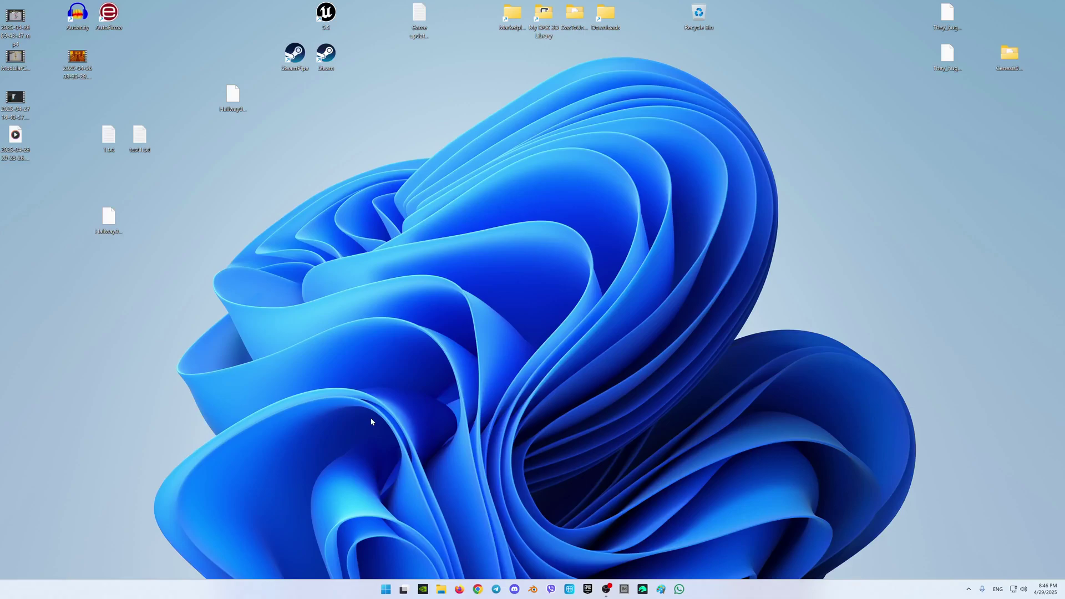
# Step: Open the advanced system settings from the About page of the Windows system settings
pyautogui.click(384, 592)
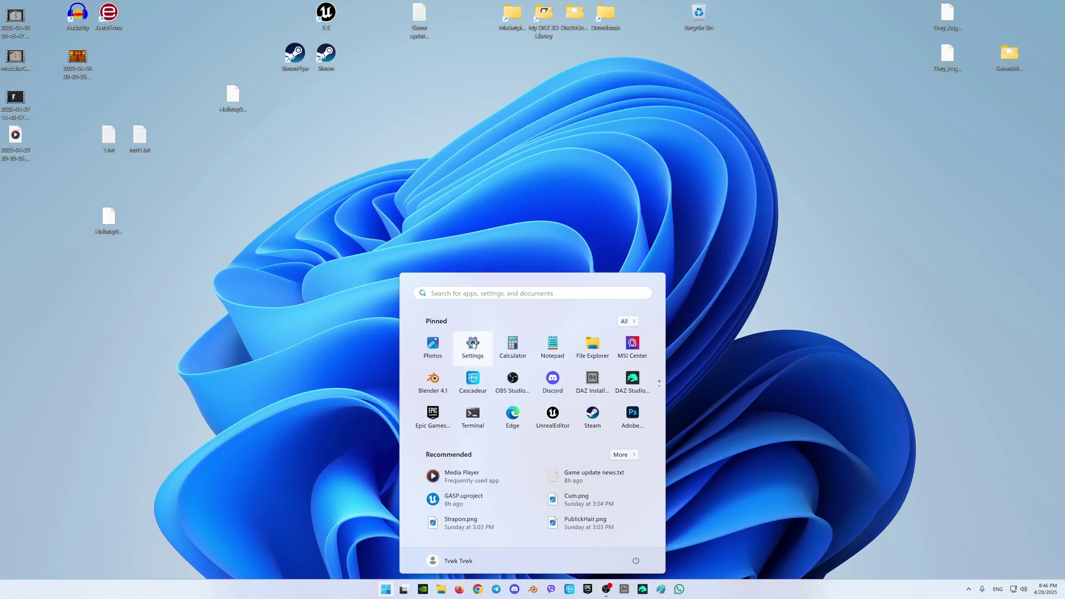
pyautogui.click(473, 345)
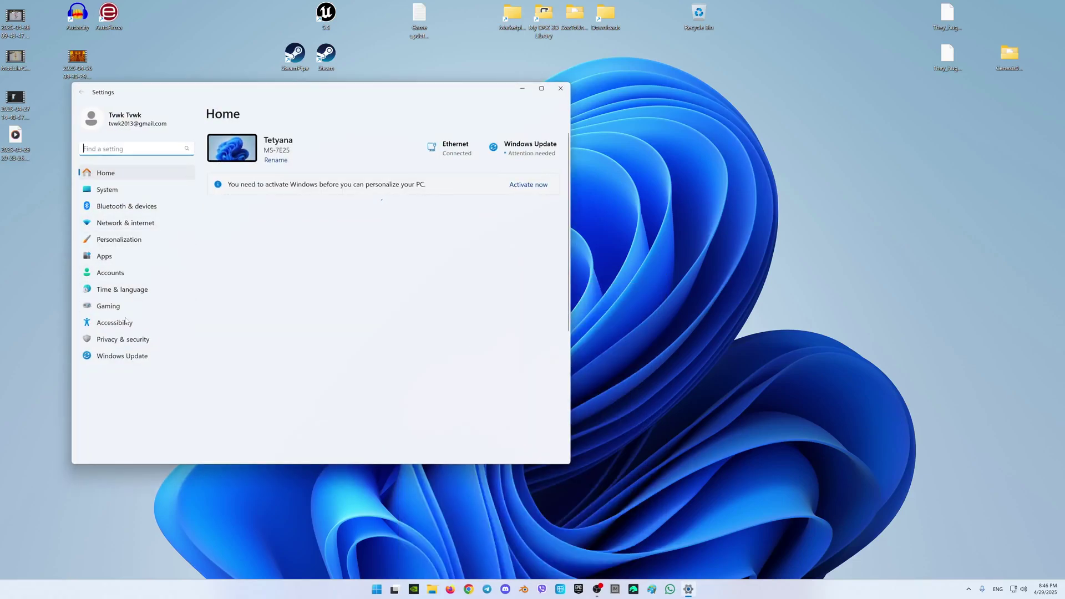
pyautogui.click(142, 188)
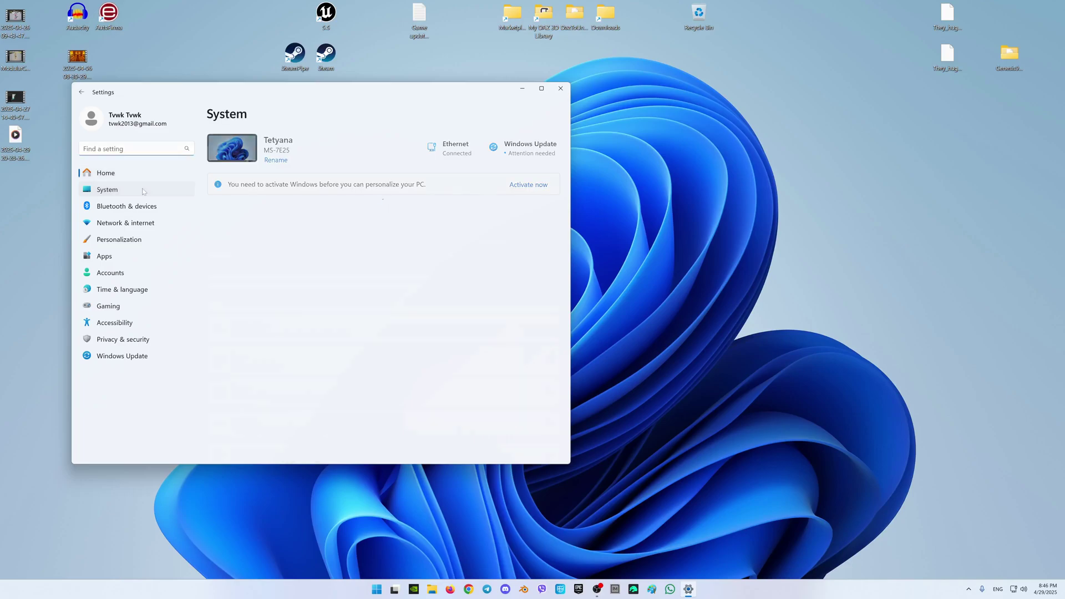
pyautogui.scroll(-5, 411, 246)
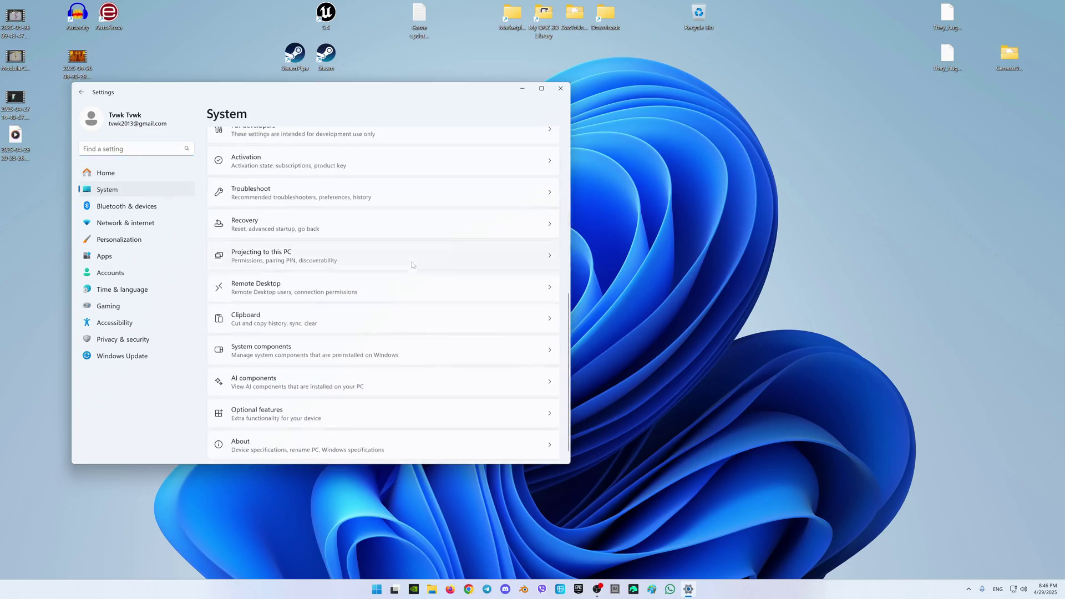
pyautogui.click(257, 438)
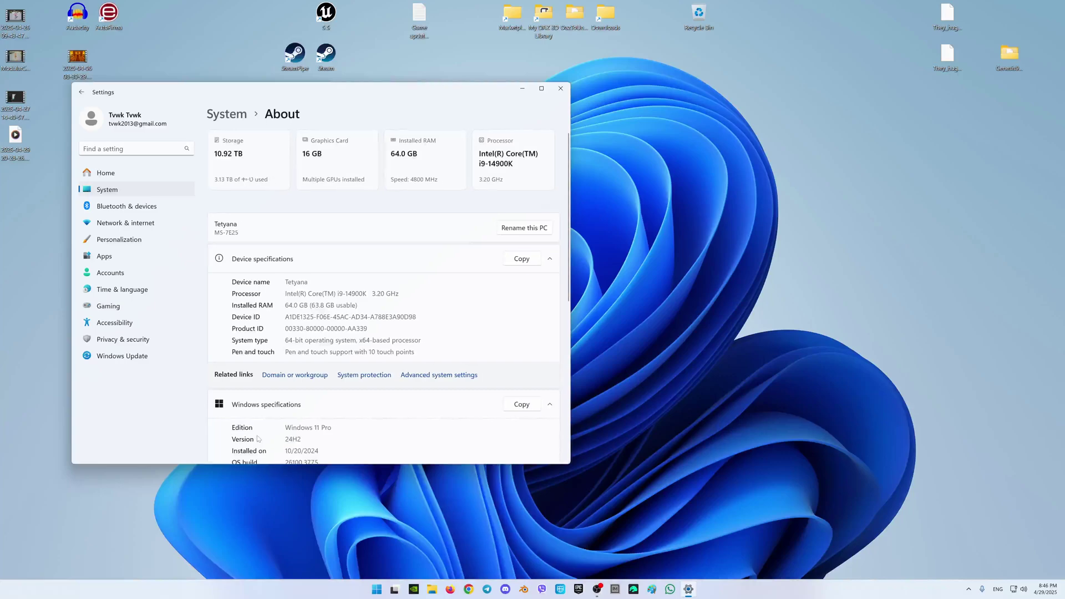
pyautogui.click(442, 376)
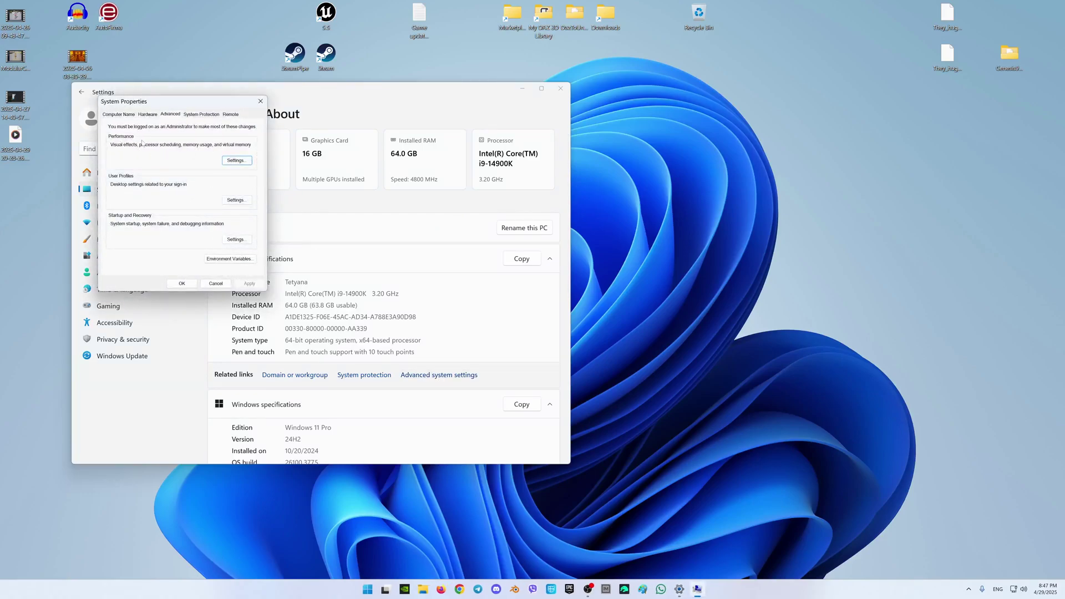
# Step: In the virtual memory settings, turn off automatic paging file management and choose a custom size for drive F: [M2 500GB]
pyautogui.click(232, 162)
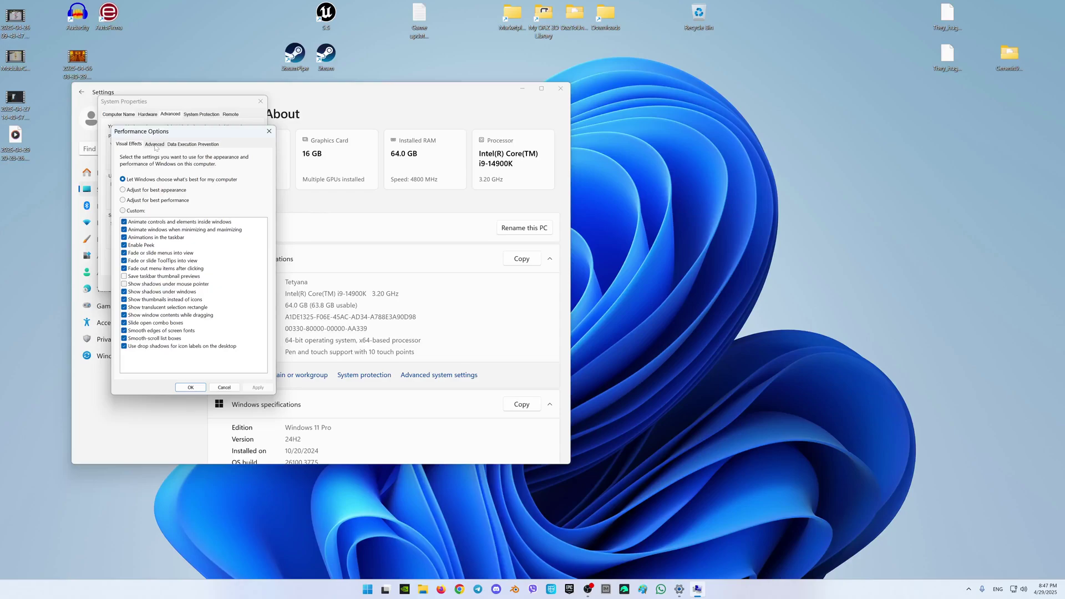
pyautogui.click(156, 146)
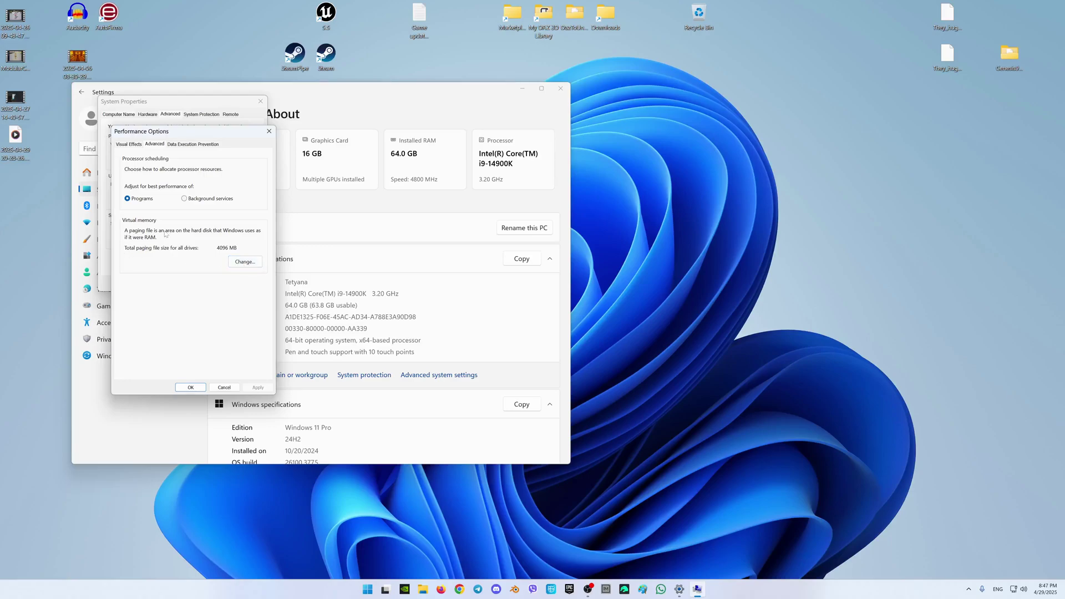
pyautogui.click(245, 263)
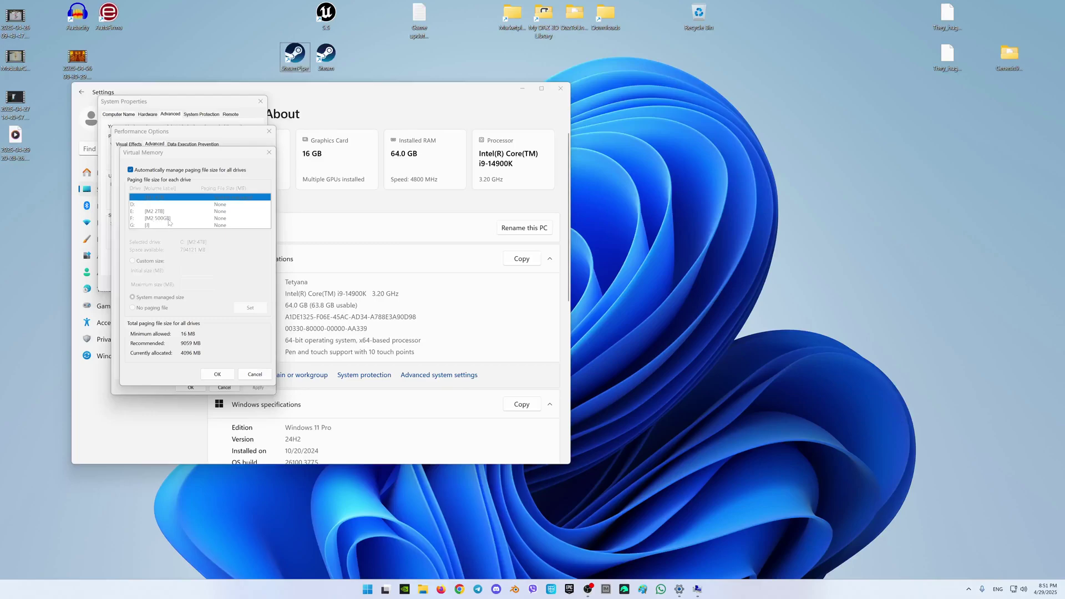
pyautogui.click(131, 171)
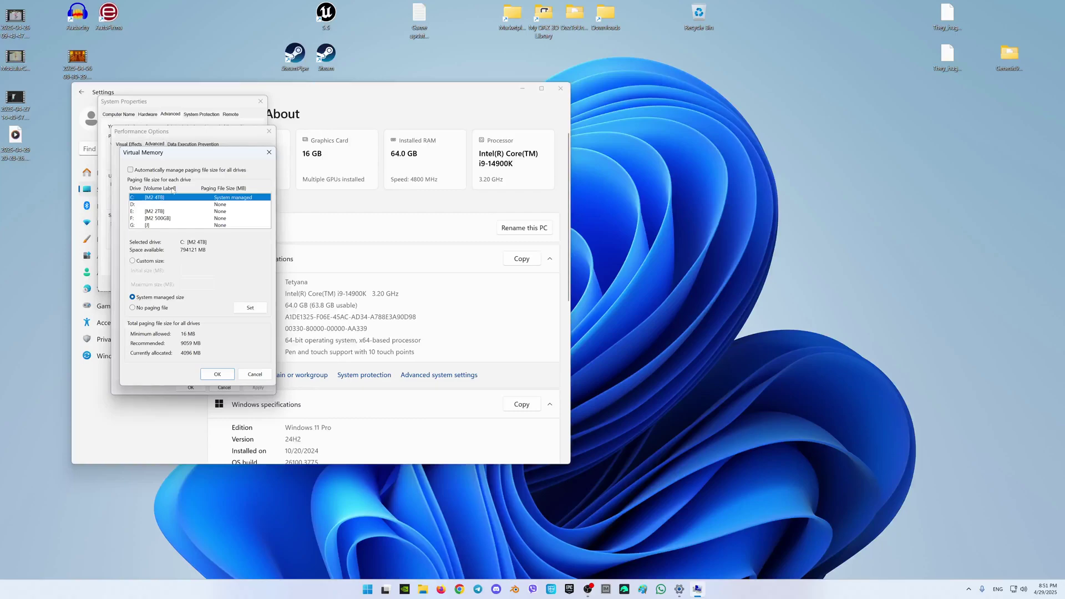
pyautogui.click(155, 218)
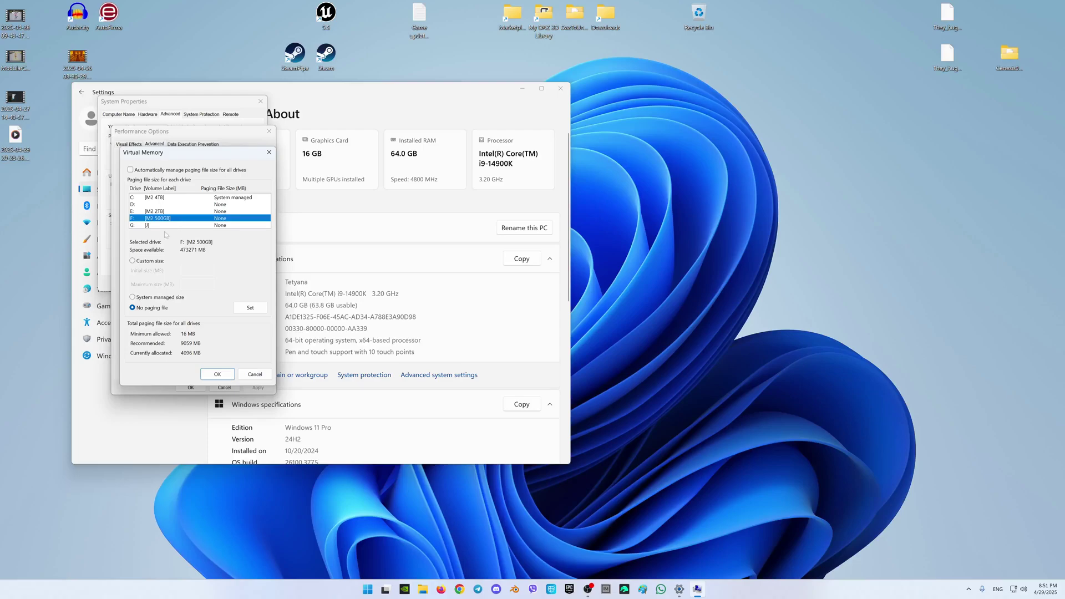
pyautogui.click(133, 262)
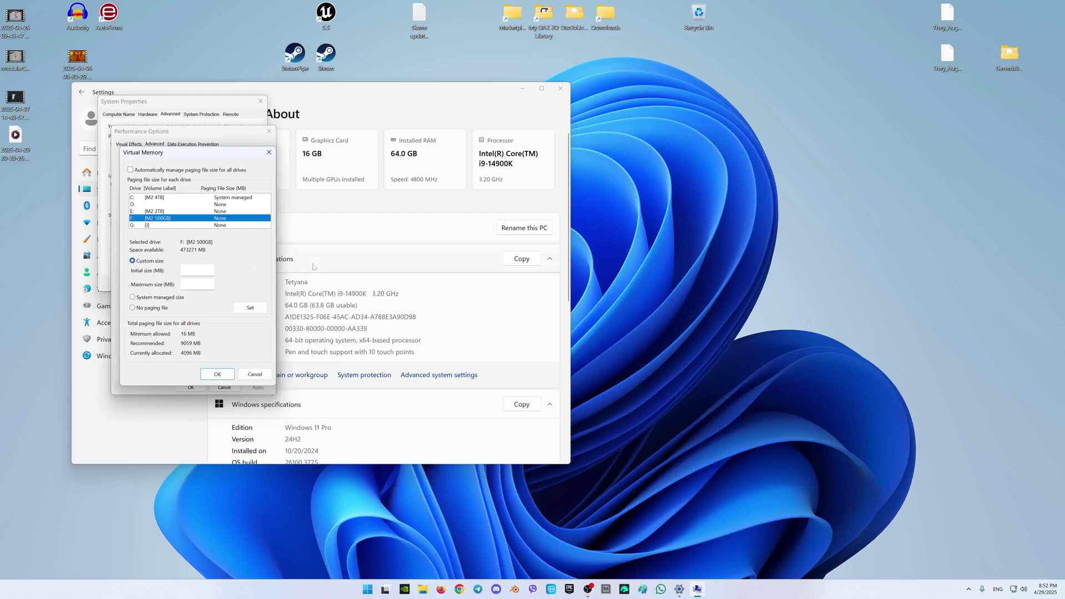
# Step: Check the computer's installed memory and its usage in Task Manager
pyautogui.click(602, 247)
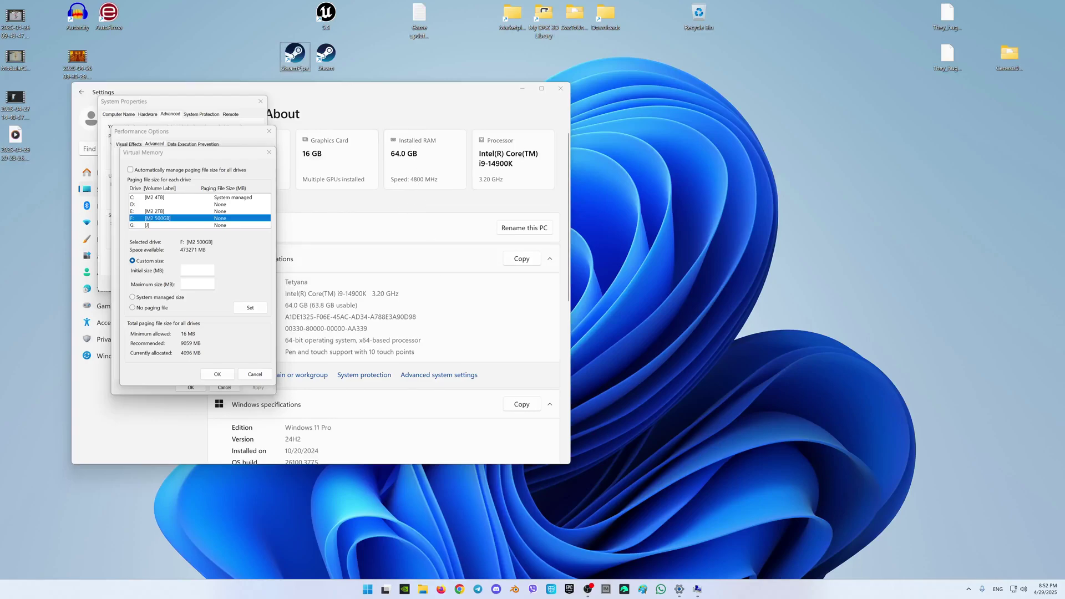
pyautogui.rightClick(319, 587)
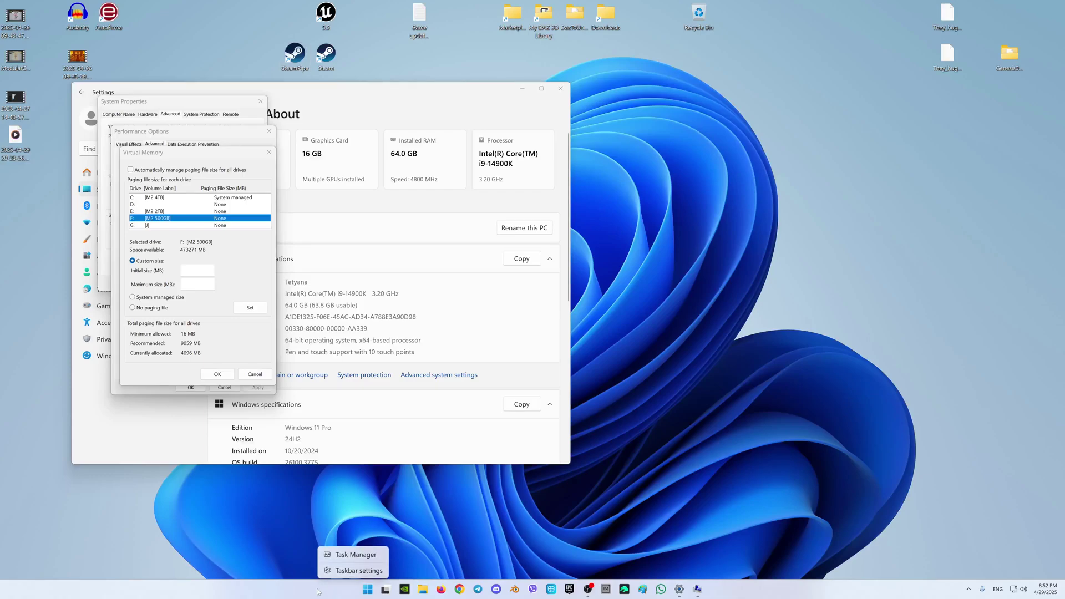
pyautogui.click(344, 554)
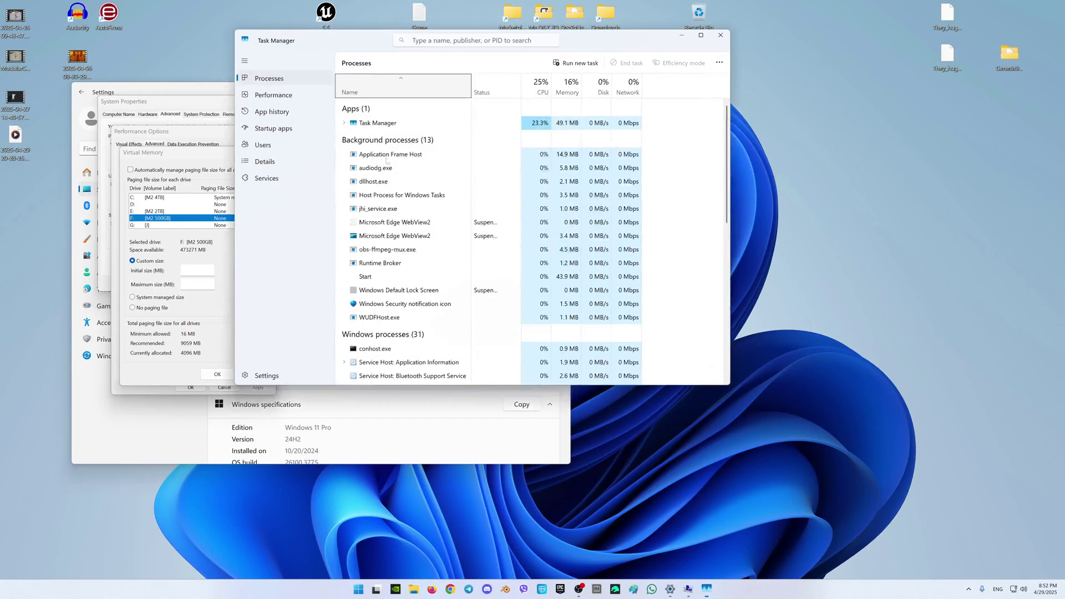
pyautogui.moveTo(623, 44); pyautogui.dragTo(793, 87)
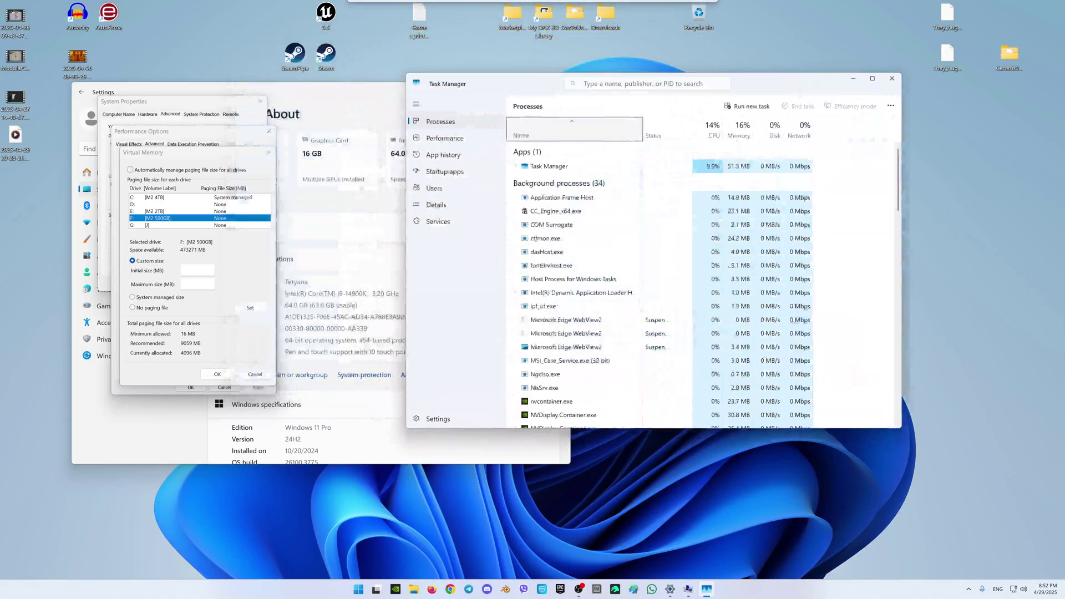
pyautogui.click(445, 138)
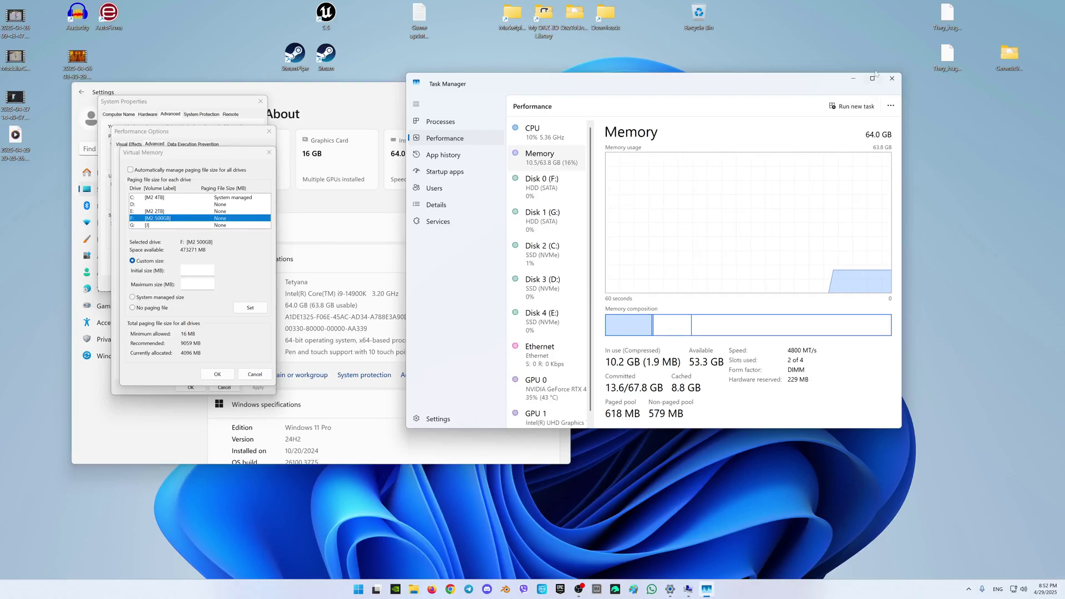
pyautogui.click(892, 78)
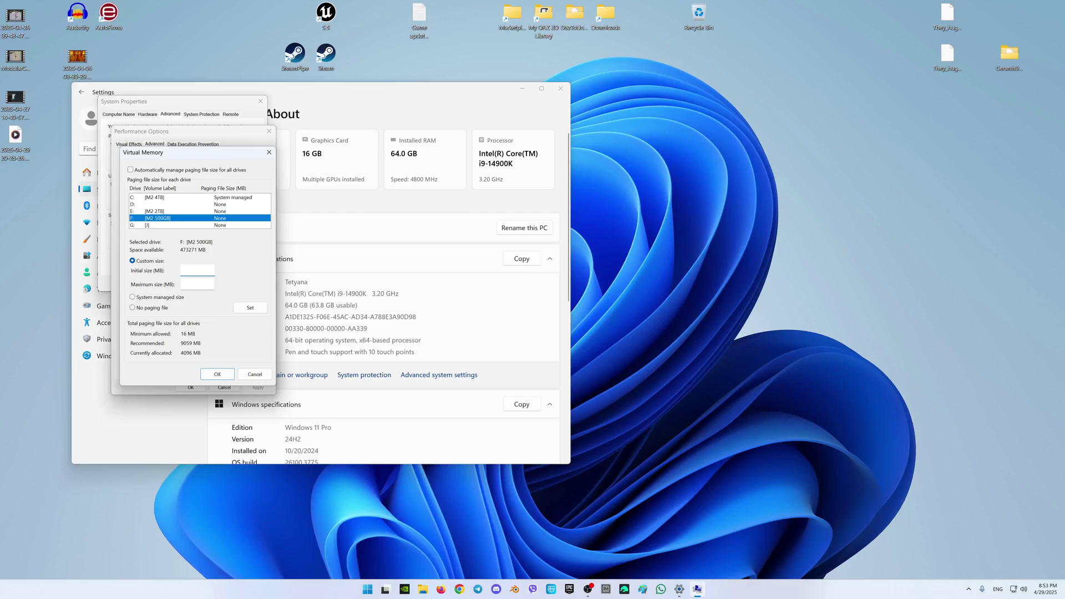
# Step: Set both the initial and maximum paging file size of drive F: to 128000 MB and confirm the virtual memory change
pyautogui.write('128000')
pyautogui.press('Tab')
pyautogui.write('128000')
pyautogui.click(251, 310)
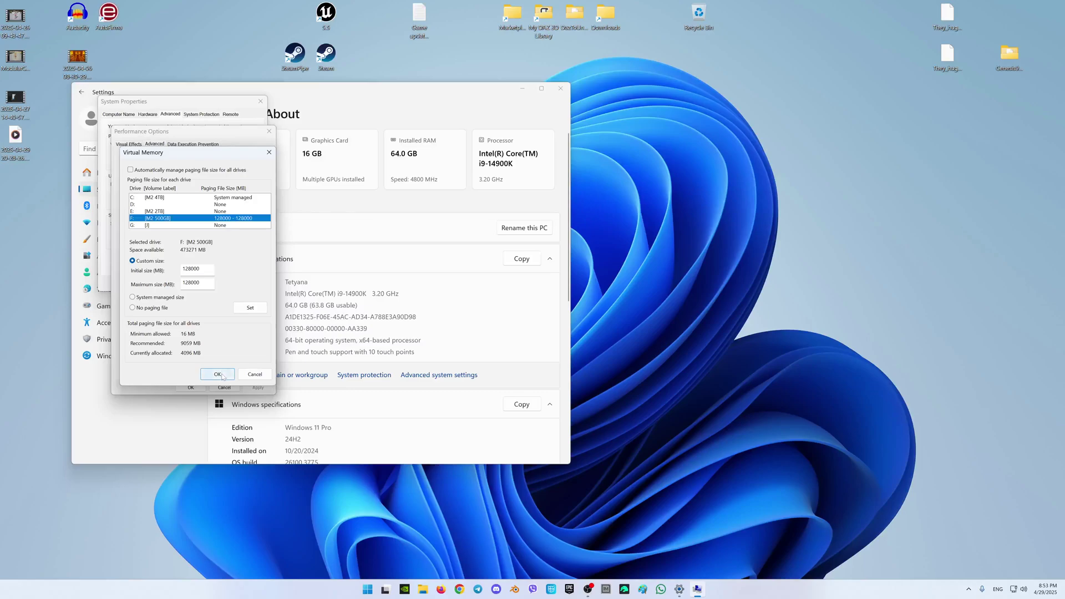
pyautogui.click(217, 374)
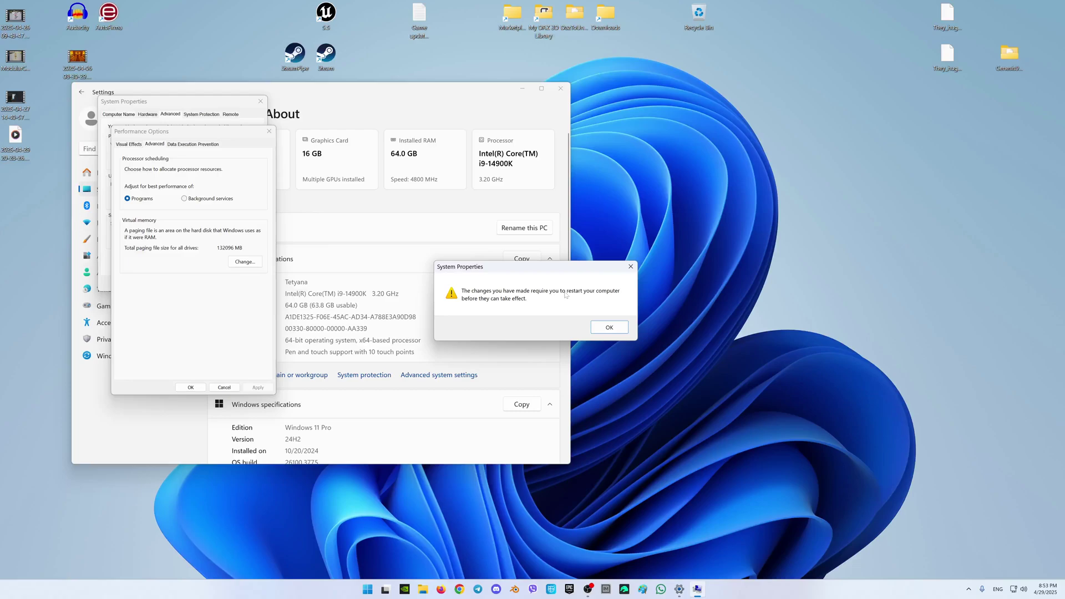
pyautogui.click(610, 328)
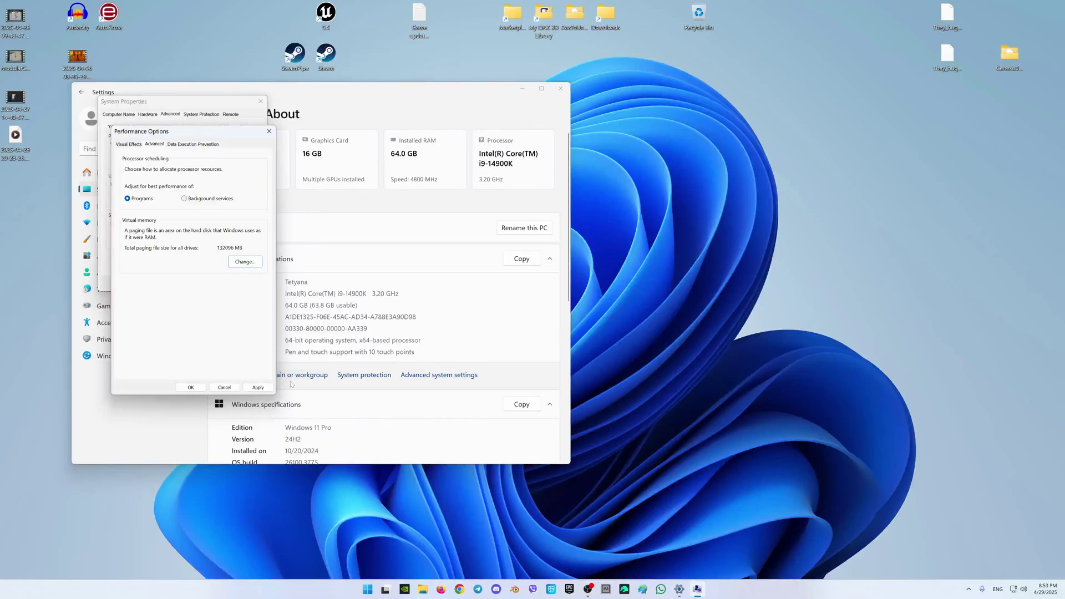
# Step: Apply the performance options, postpone the computer restart, and close the system settings
pyautogui.click(260, 388)
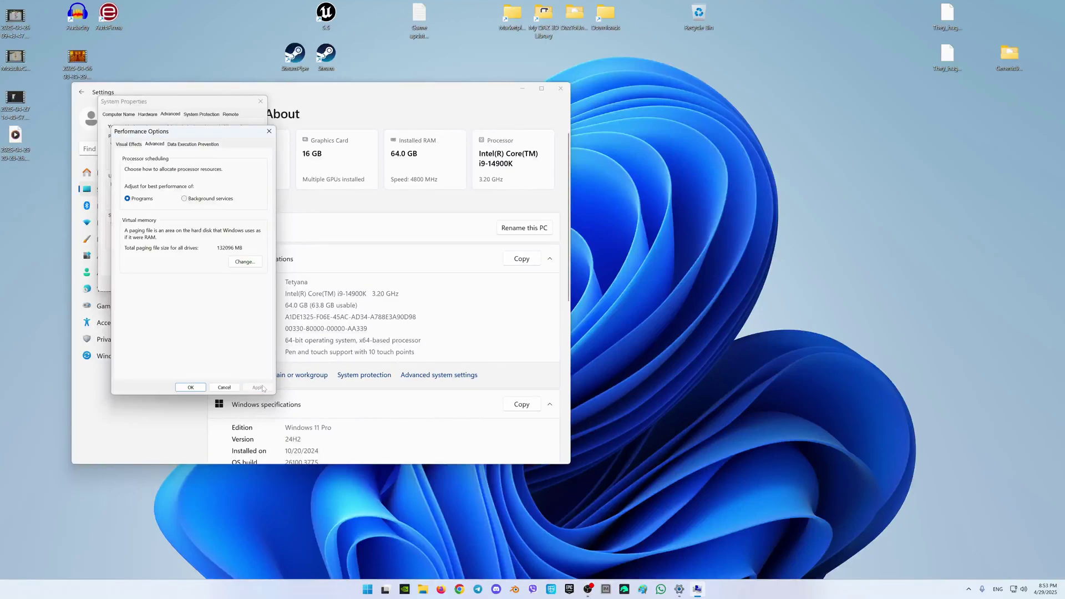
pyautogui.click(190, 387)
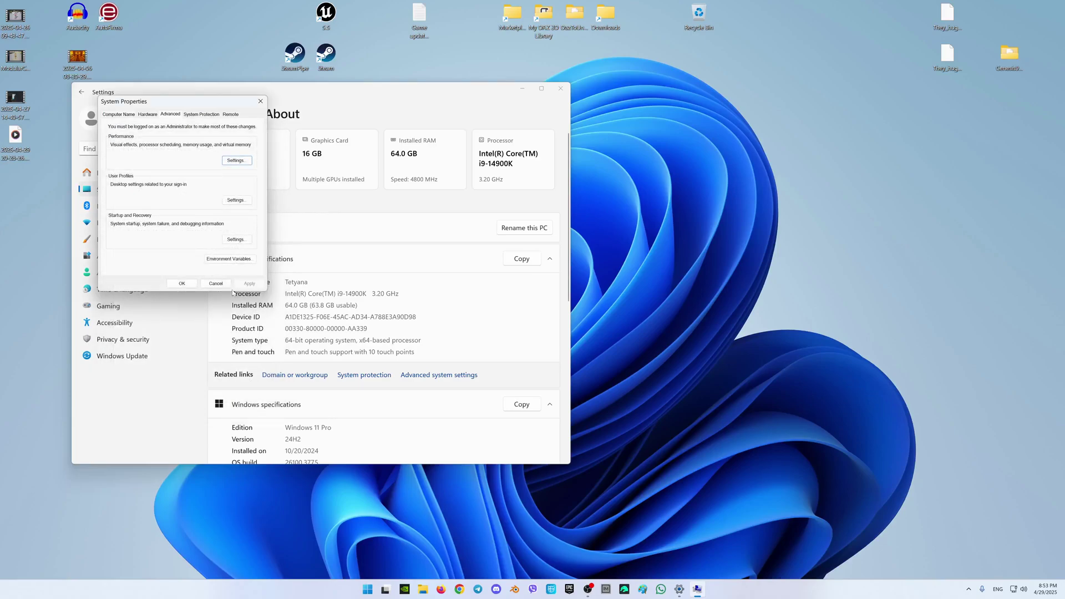
pyautogui.click(190, 281)
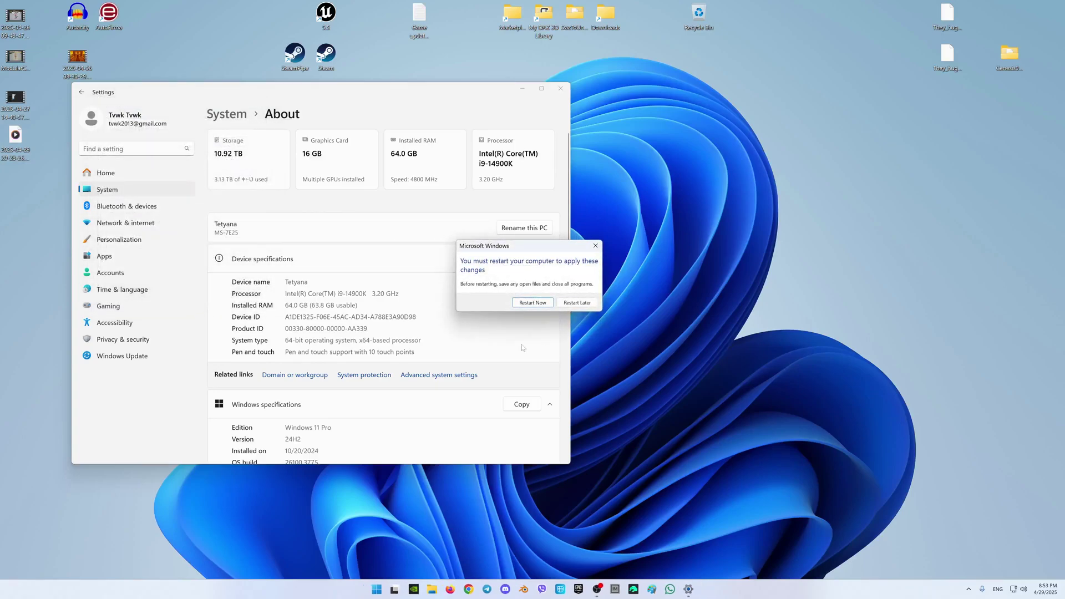
pyautogui.click(586, 305)
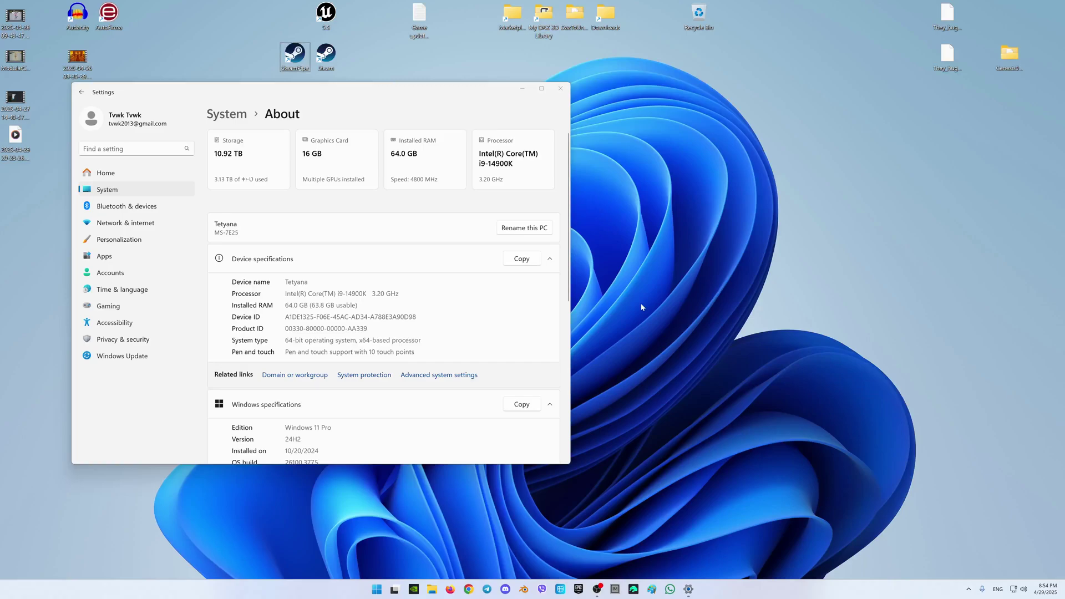
pyautogui.click(560, 88)
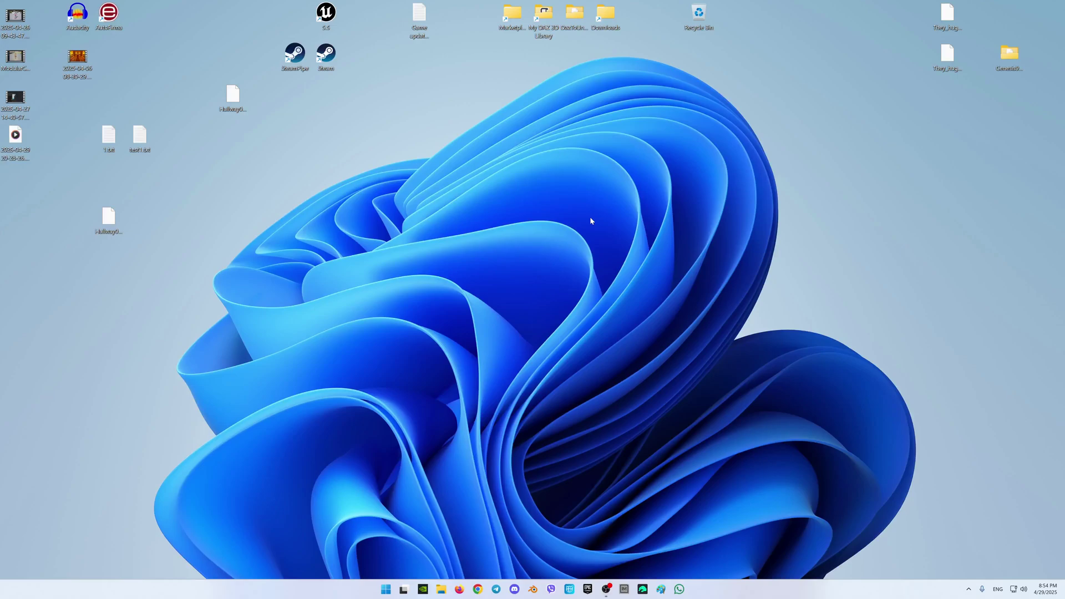
# Step: Open the GASP.uproject file from the GASP folder in Unreal Editor and close the folder window
pyautogui.press('s')
pyautogui.click(441, 589)
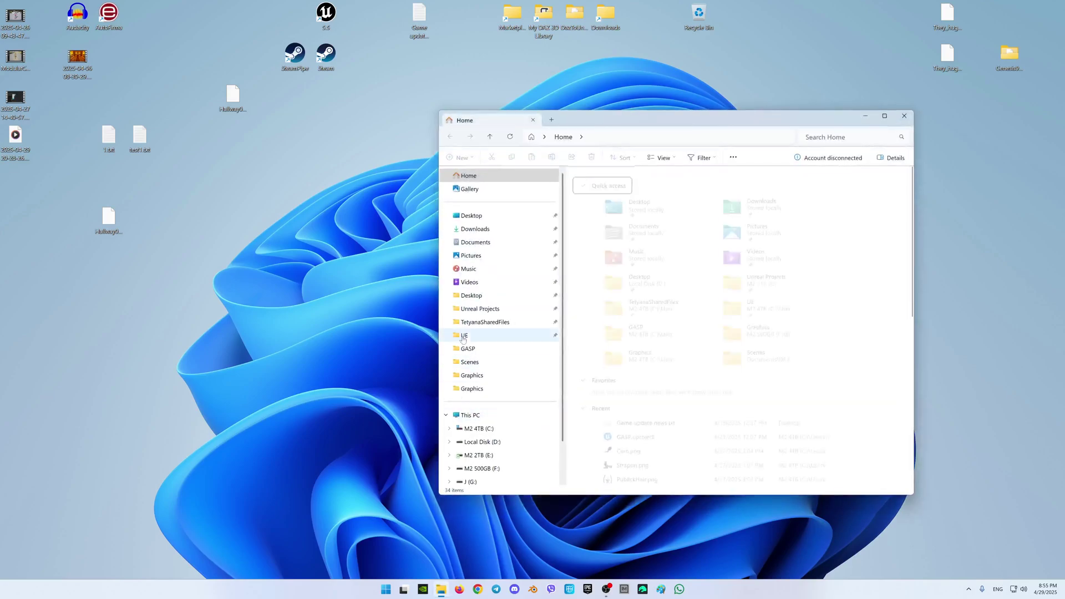
pyautogui.click(469, 349)
pyautogui.doubleClick(608, 361)
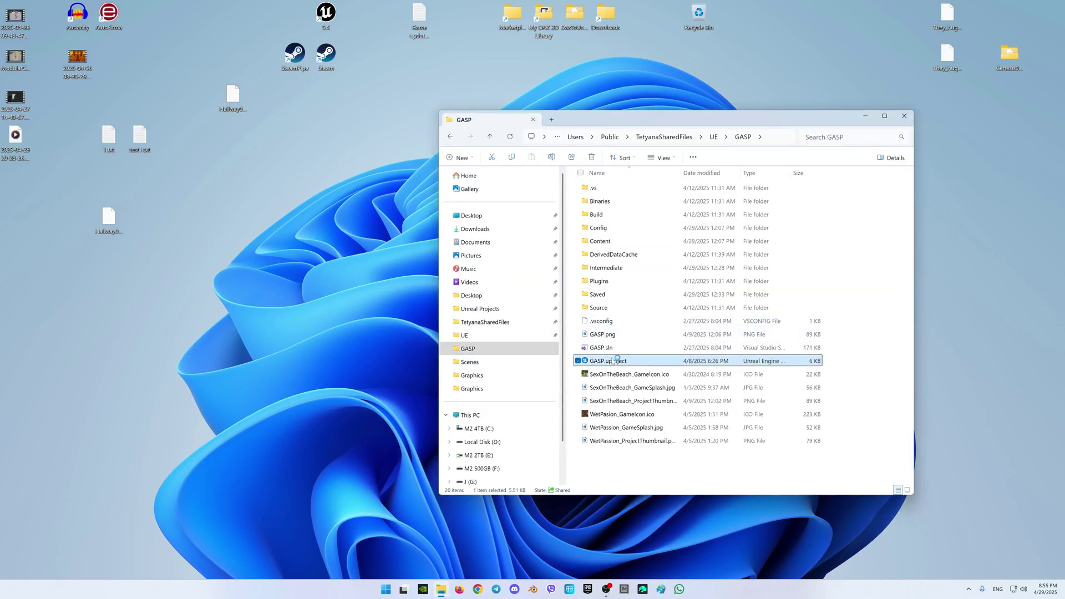
pyautogui.click(904, 116)
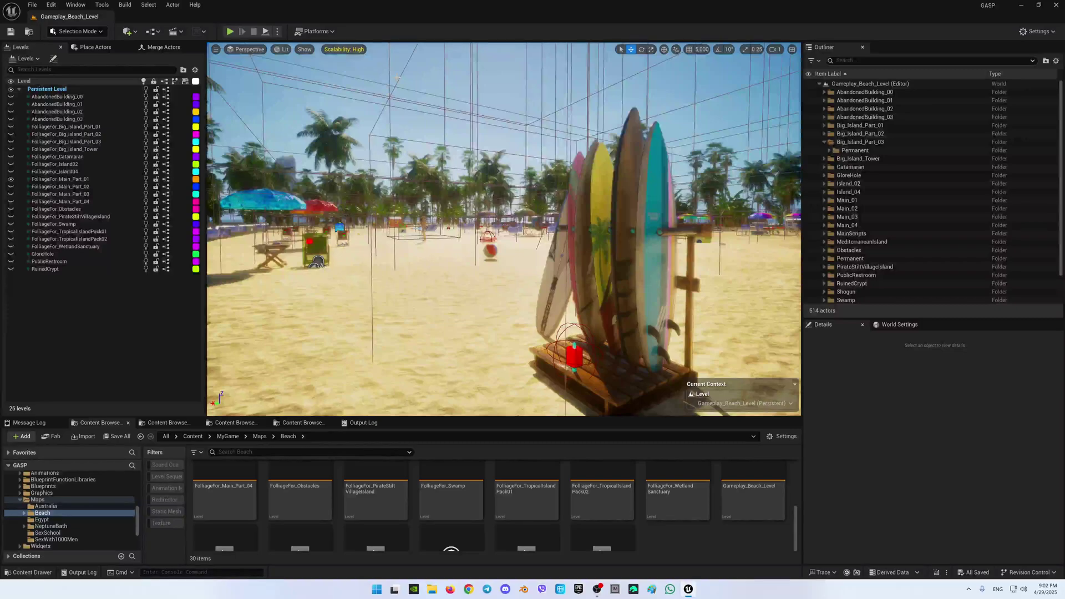
# Step: Open the project settings and display the Engine Rendering section
pyautogui.click(53, 7)
pyautogui.click(83, 136)
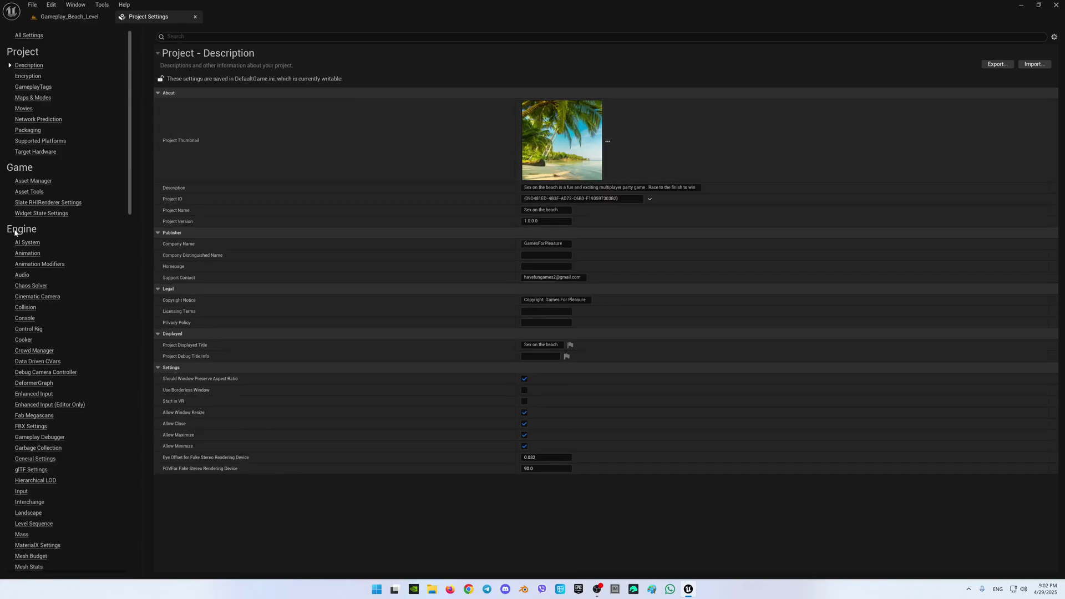
pyautogui.scroll(-2, 38, 238)
pyautogui.scroll(-10, 39, 248)
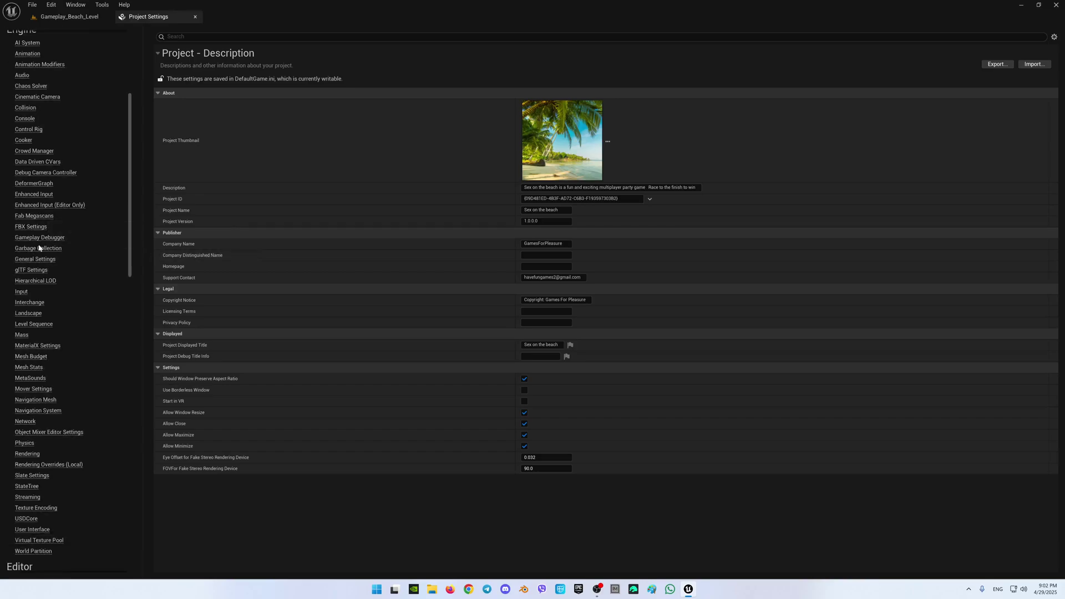
pyautogui.click(24, 454)
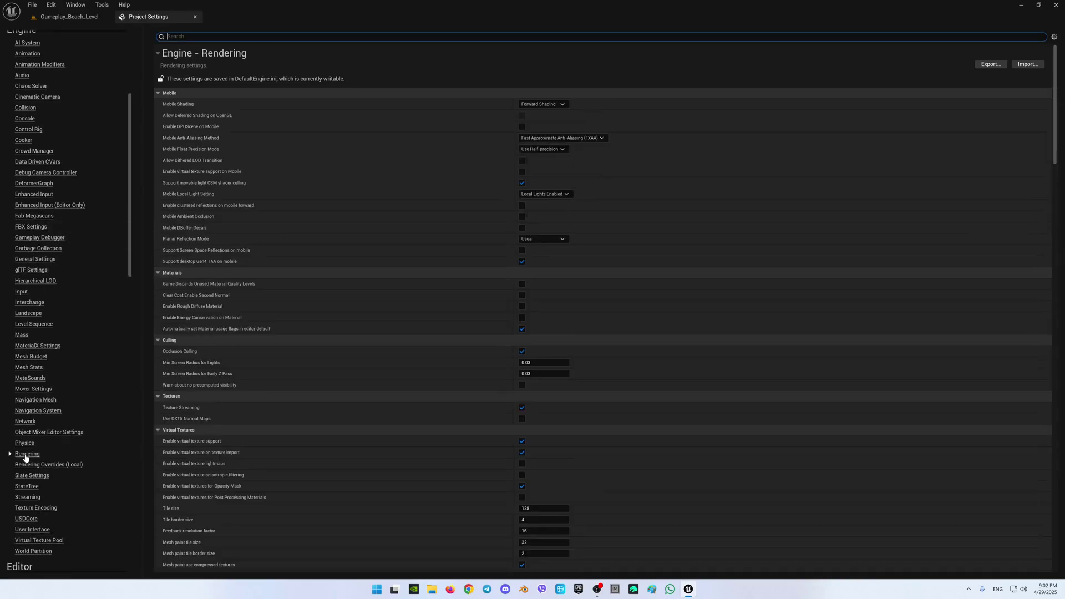
# Step: Look through the Engine Rendering settings, from the mobile options to the skinning and post process calibration options
pyautogui.write('l')
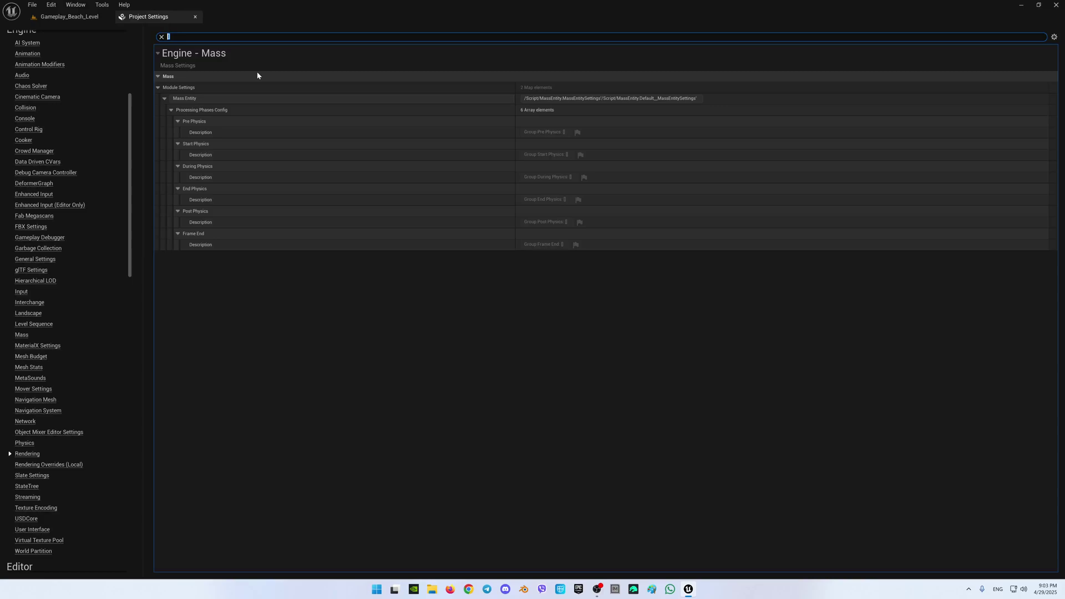
pyautogui.press('BackSpace')
pyautogui.scroll(-20, 303, 314)
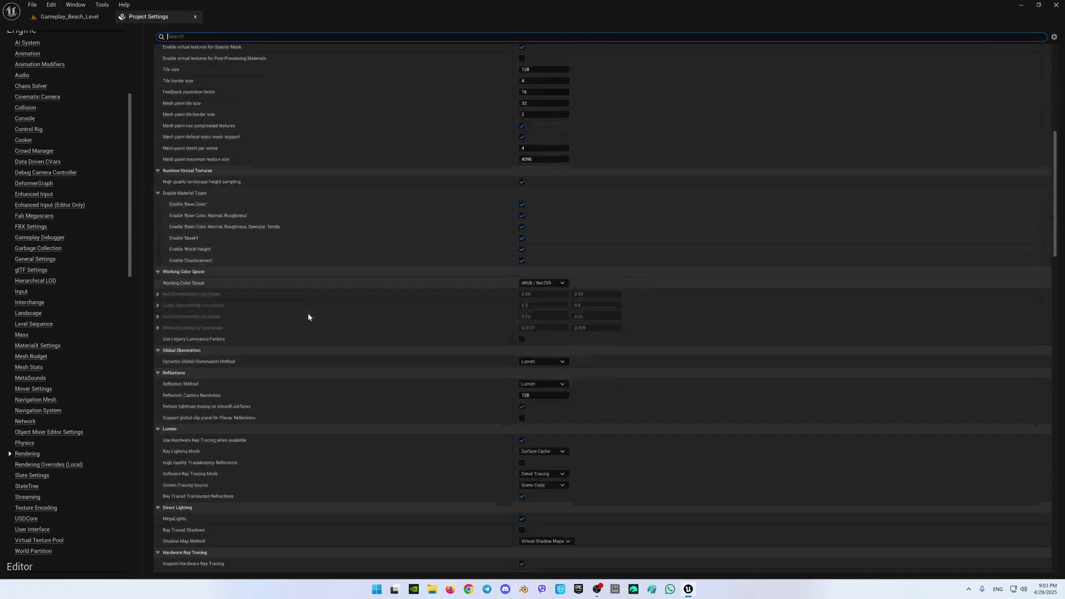
pyautogui.scroll(-20, 309, 316)
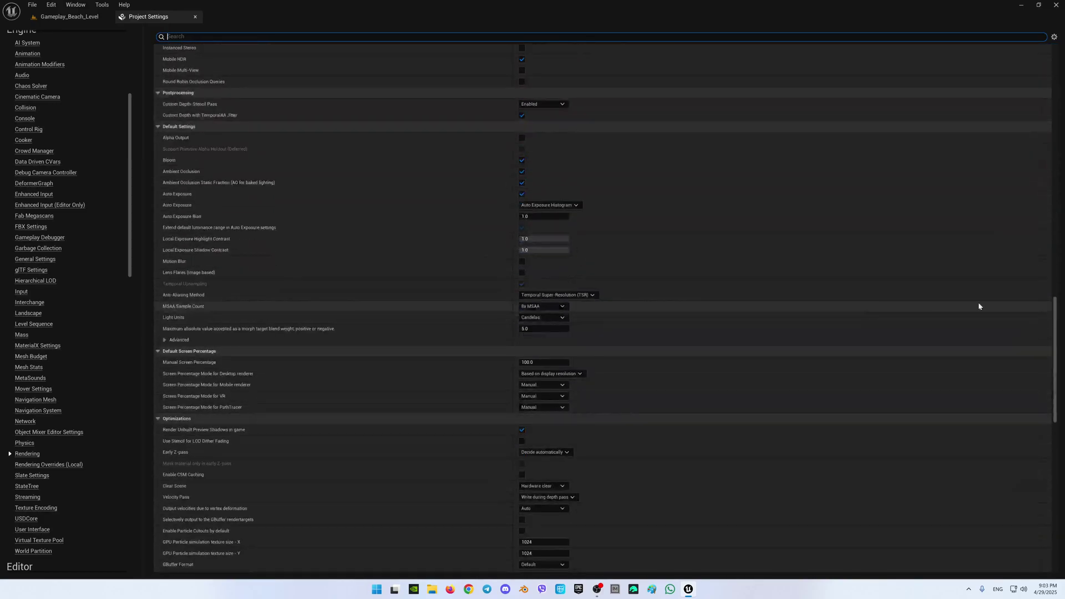
pyautogui.moveTo(1054, 337); pyautogui.dragTo(1048, 495)
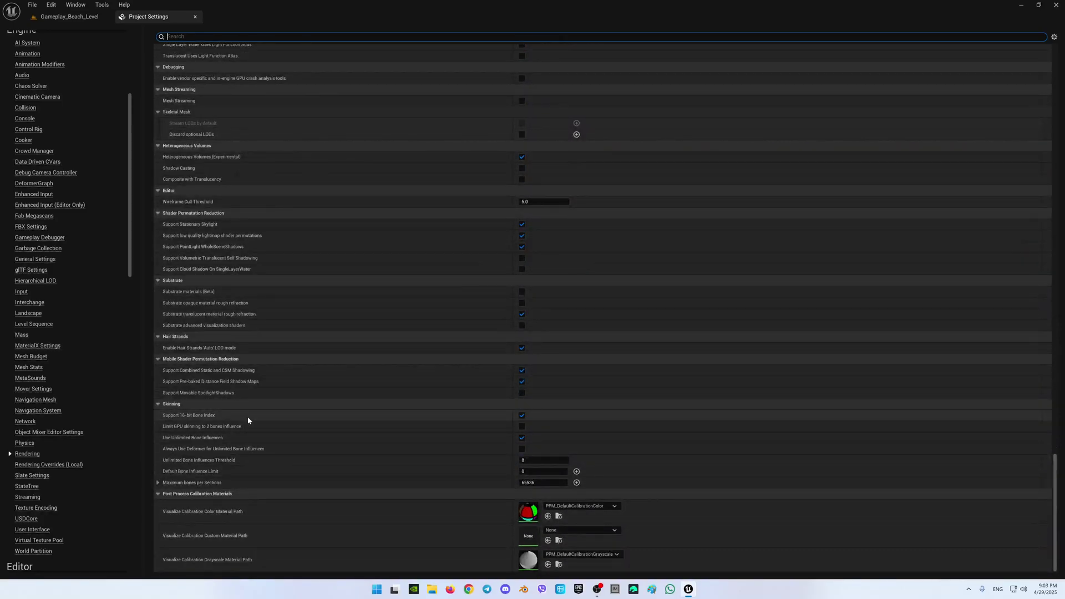
pyautogui.scroll(6, 231, 371)
pyautogui.scroll(1, 2, 145)
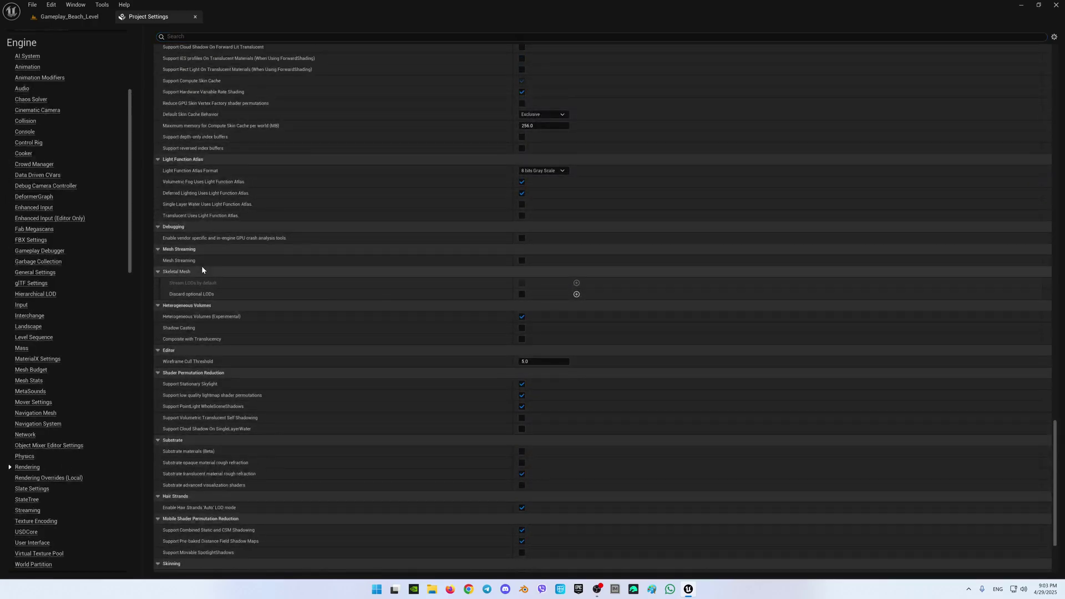
pyautogui.scroll(16, 219, 269)
pyautogui.scroll(16, 220, 271)
pyautogui.scroll(13, 222, 270)
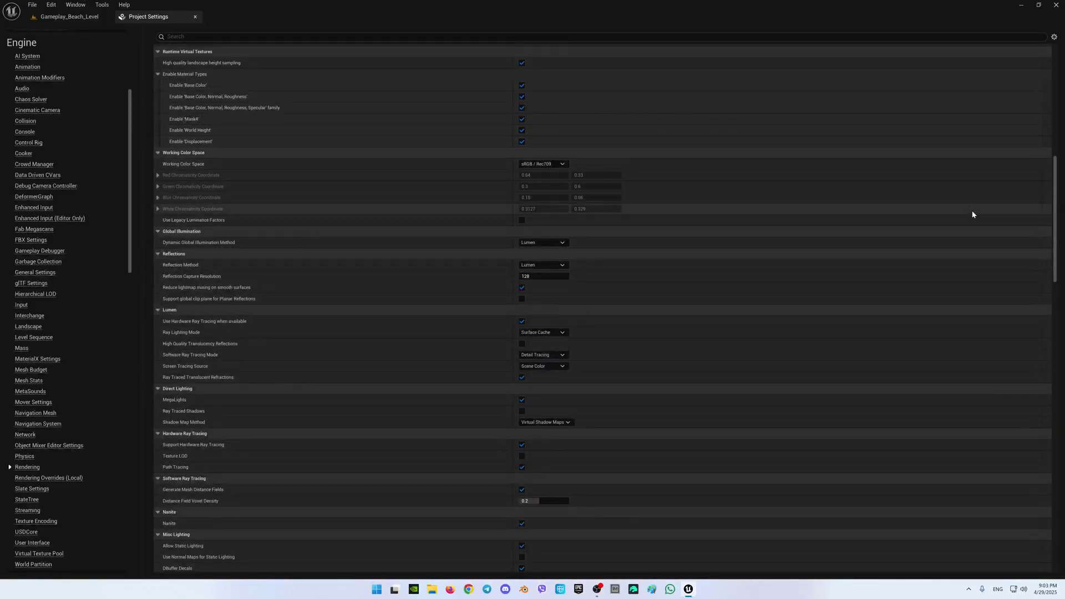
pyautogui.moveTo(1054, 207); pyautogui.dragTo(1052, 95)
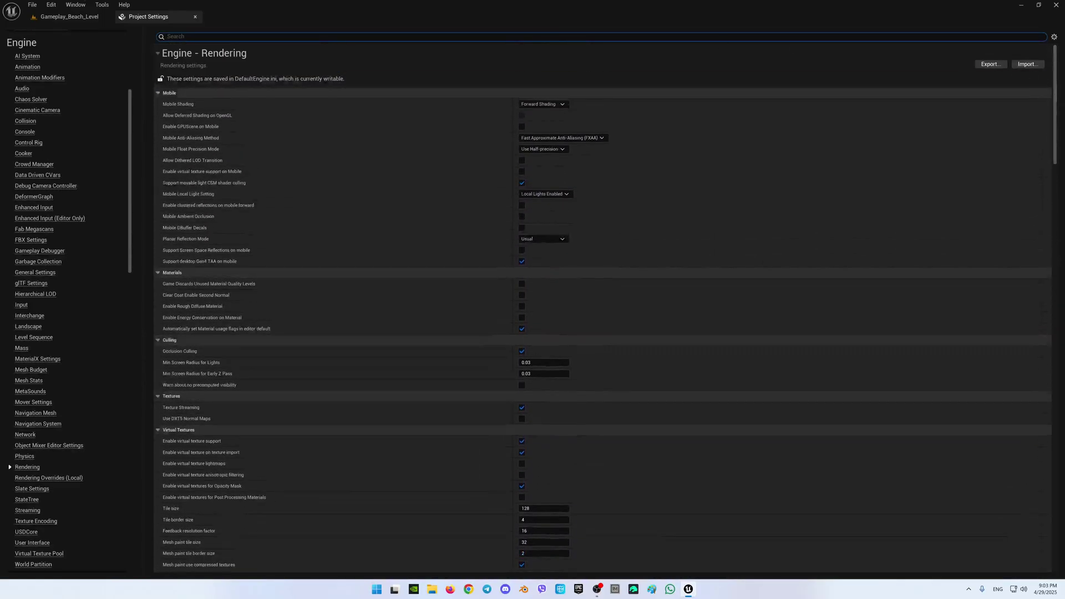
pyautogui.click(393, 34)
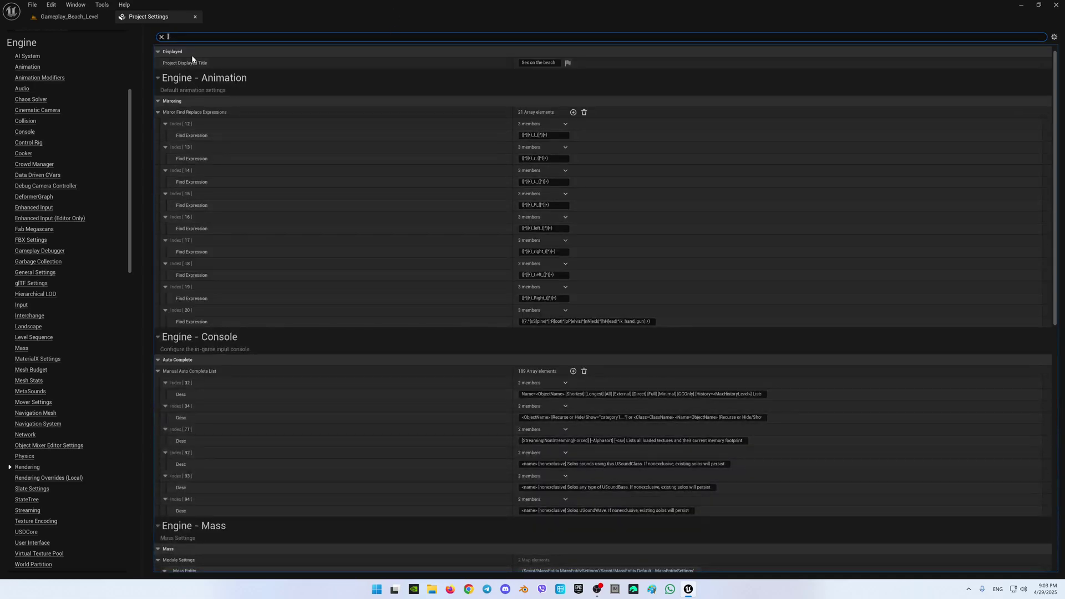
pyautogui.press('BackSpace')
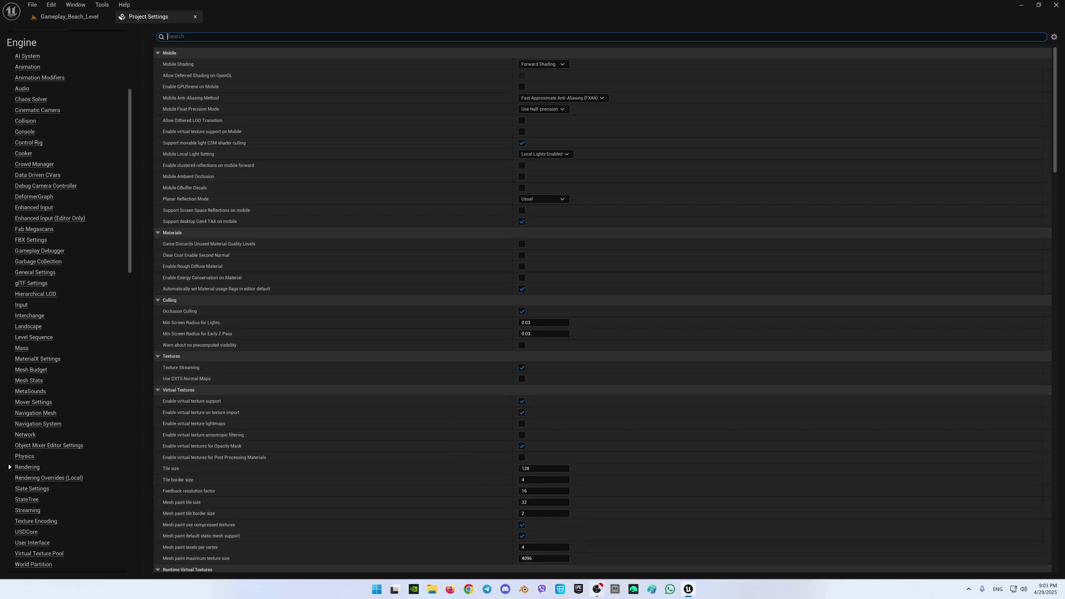
pyautogui.click(597, 590)
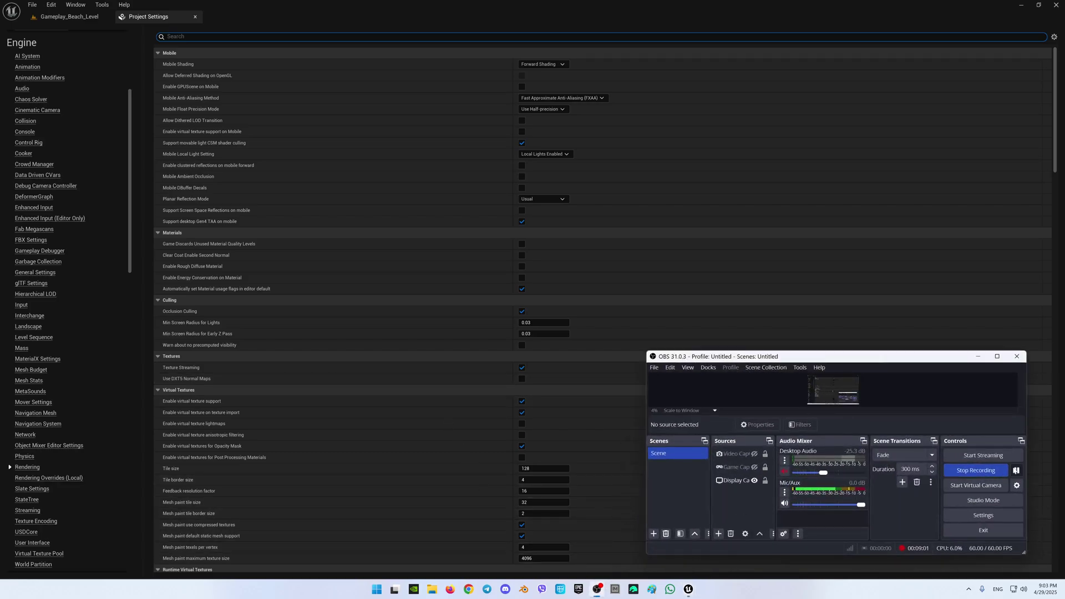
pyautogui.click(597, 590)
# Step: Turn off Texture Streaming in the Textures group of the Rendering settings
pyautogui.click(162, 38)
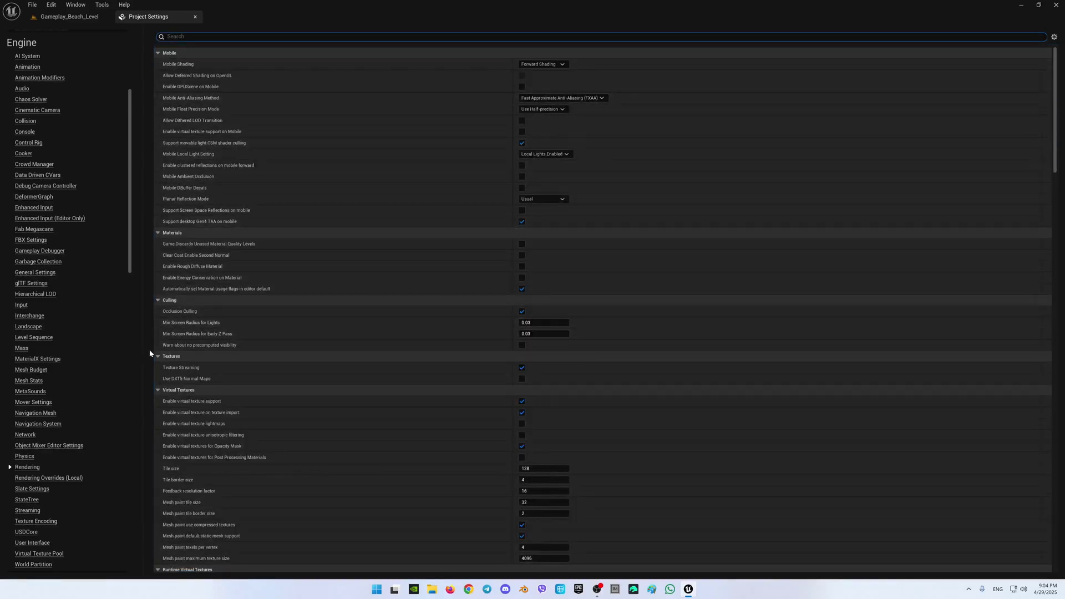
pyautogui.click(522, 368)
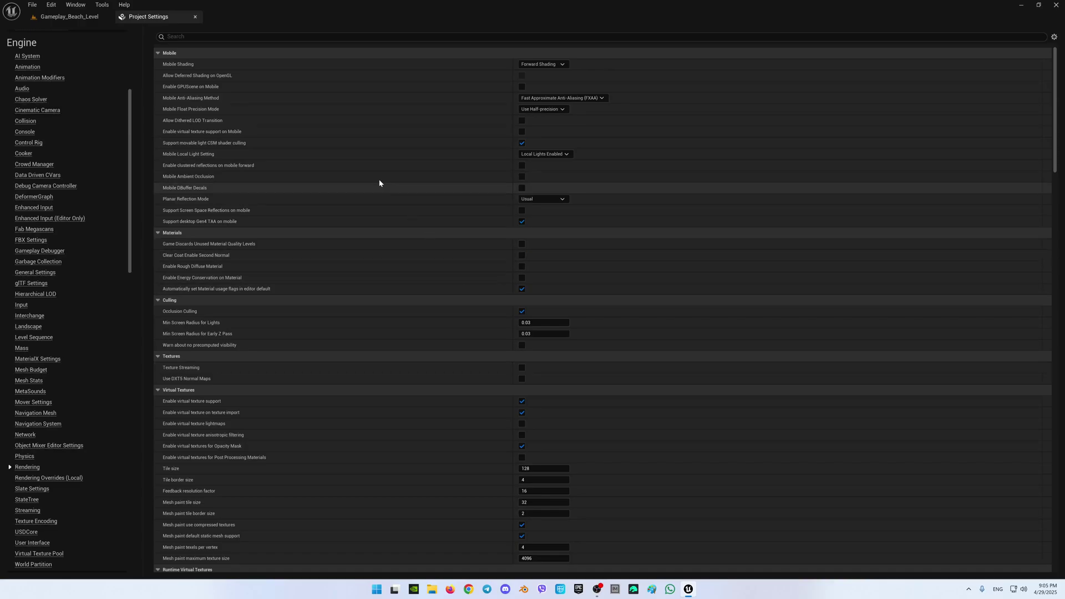
# Step: Search the project settings for the virtual texture options, examine virtual texture support, and close the settings
pyautogui.click(222, 37)
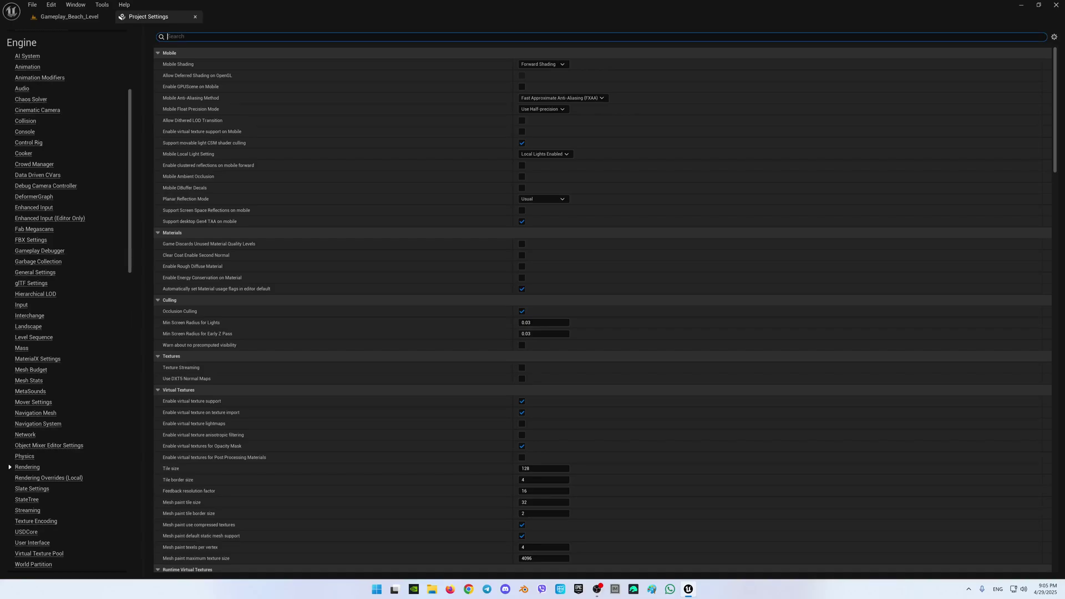
pyautogui.write('virtual')
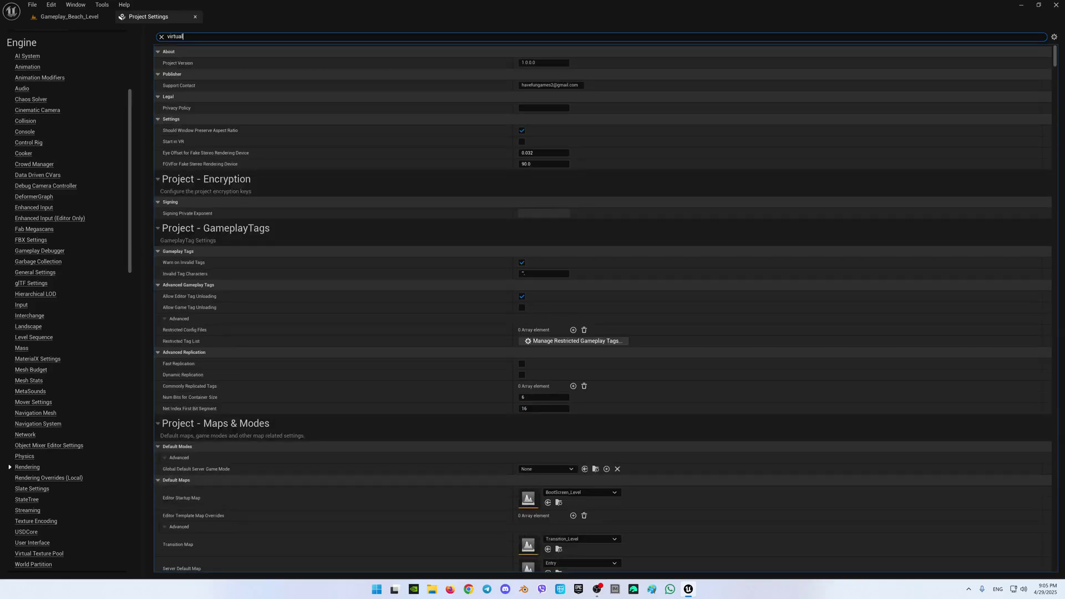
pyautogui.write(' texure')
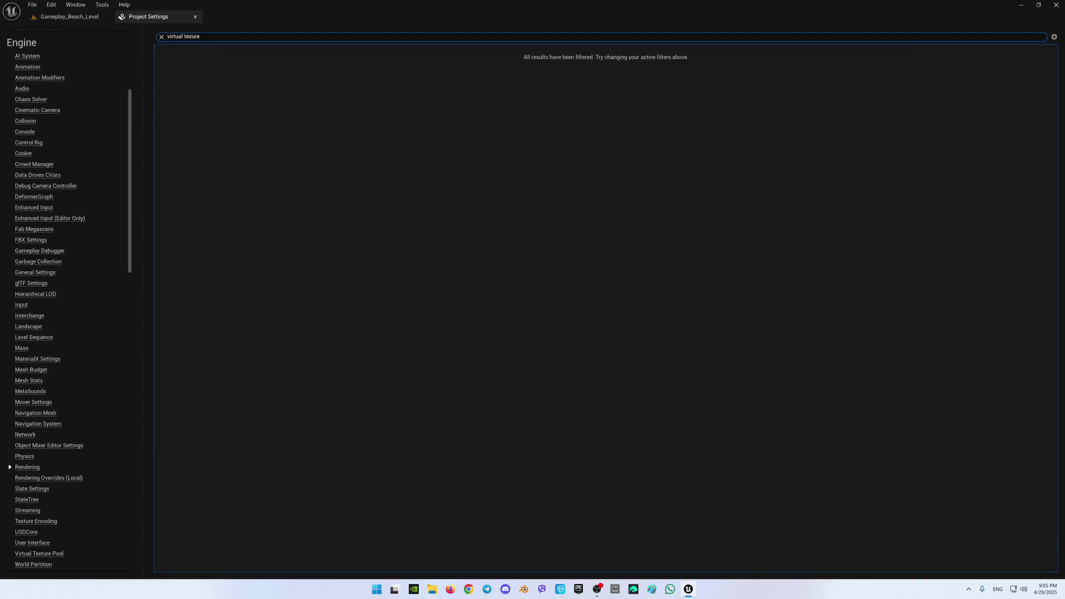
pyautogui.press('BackSpace')
pyautogui.press('BackSpace')
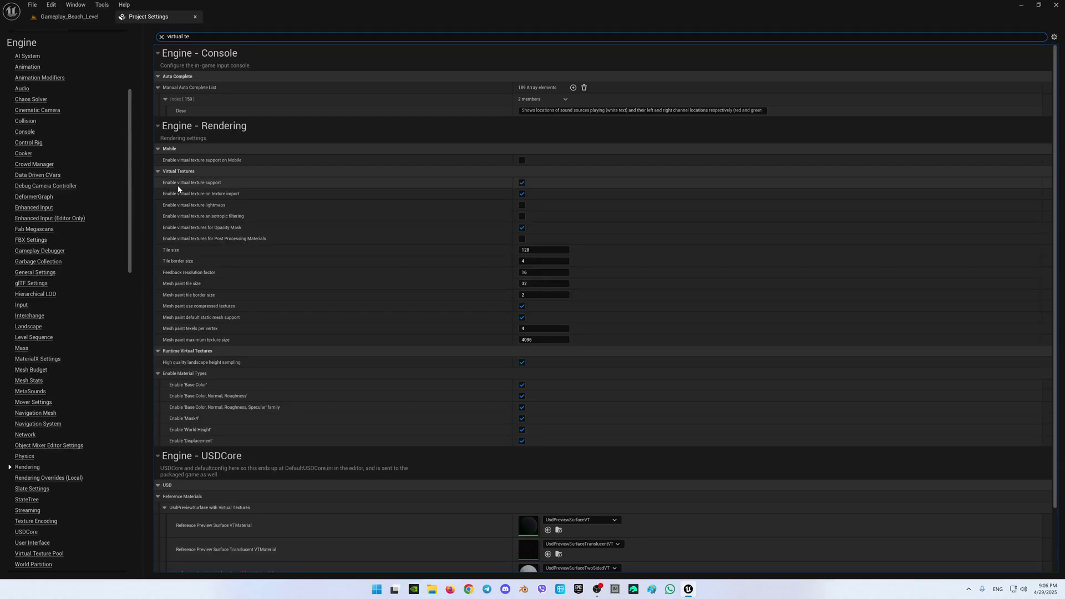
pyautogui.moveTo(178, 188)
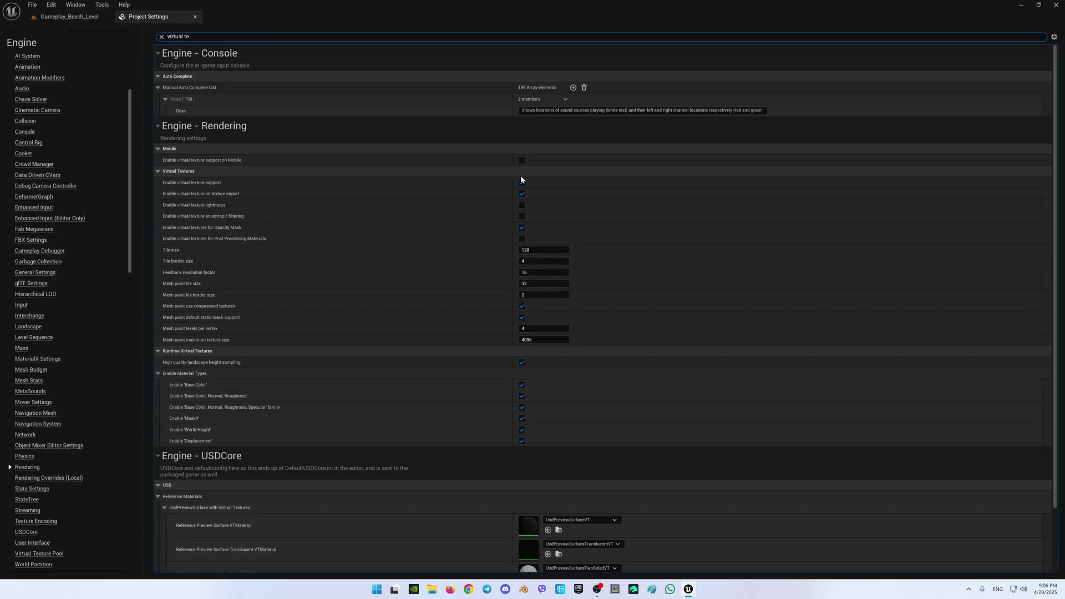
pyautogui.write('l')
pyautogui.press('BackSpace')
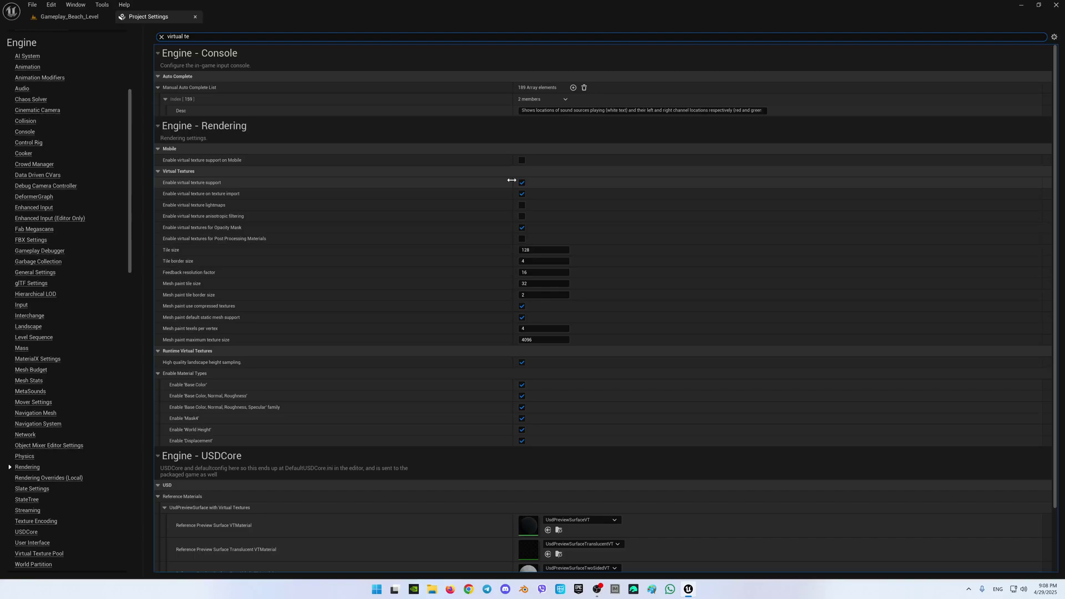
pyautogui.write('l')
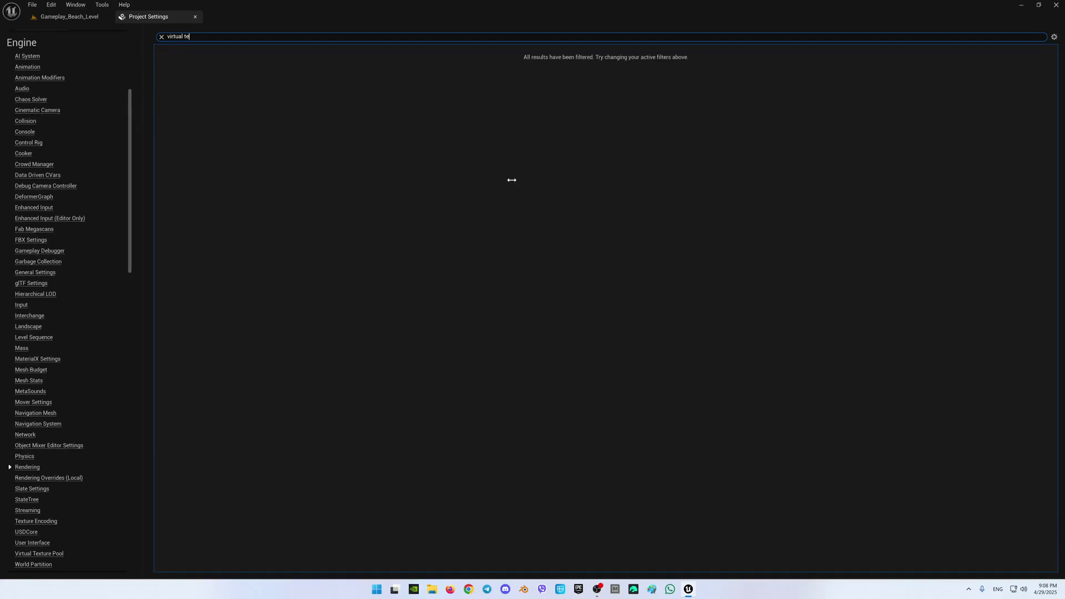
pyautogui.press('BackSpace')
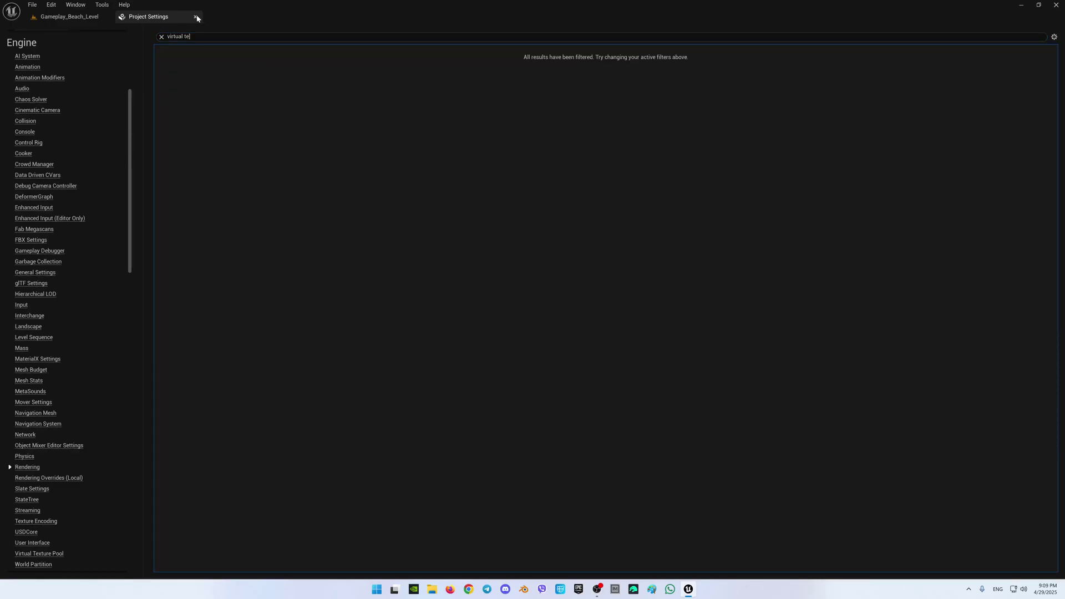
pyautogui.click(195, 18)
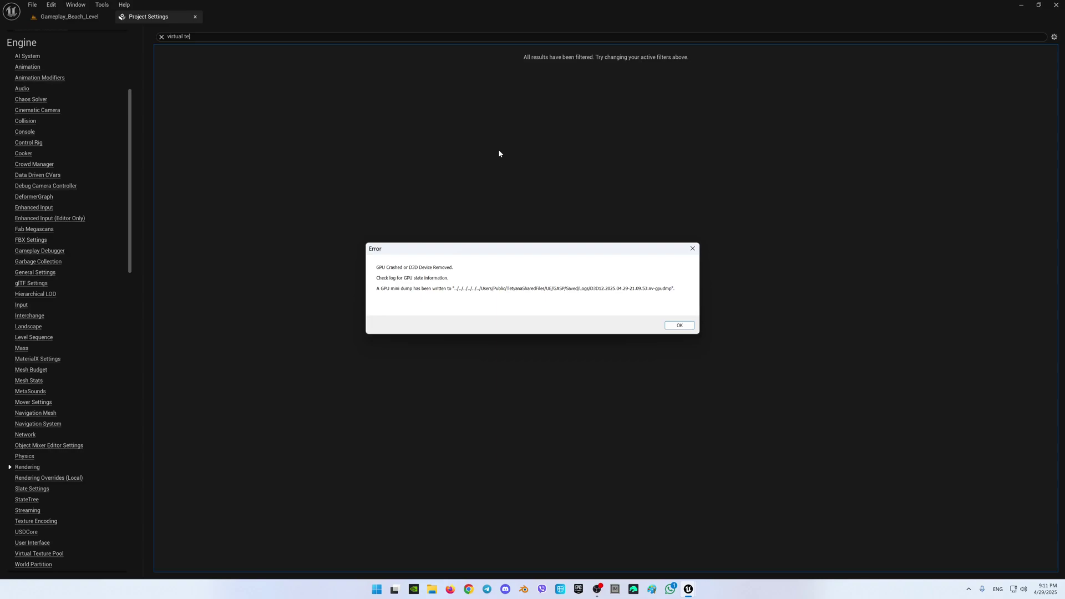
# Step: Dismiss the GPU crash error, send the crash report, and close the crash reporter
pyautogui.click(680, 326)
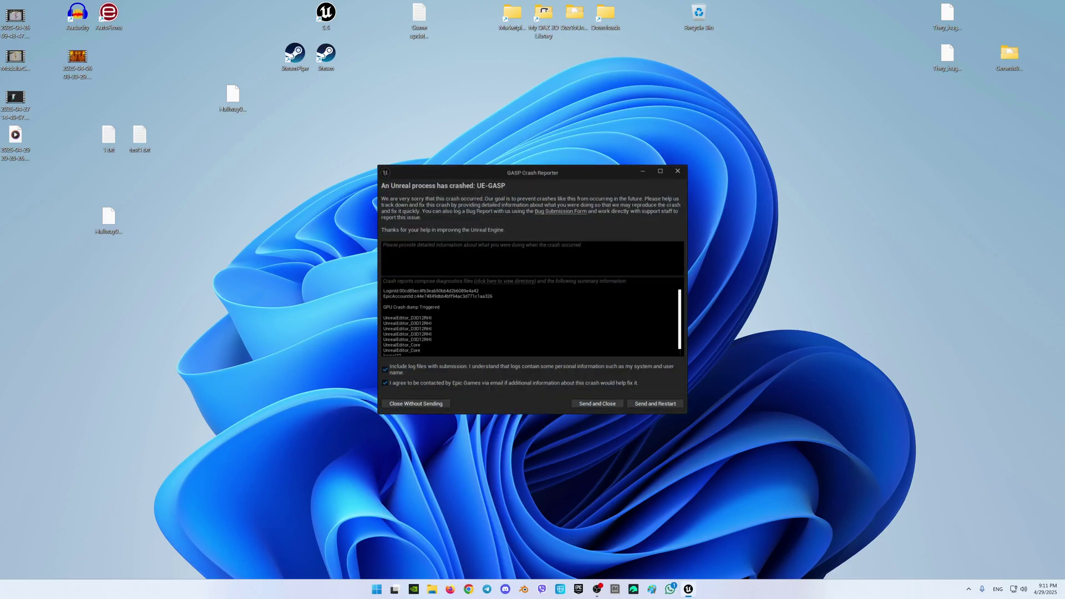
pyautogui.click(588, 407)
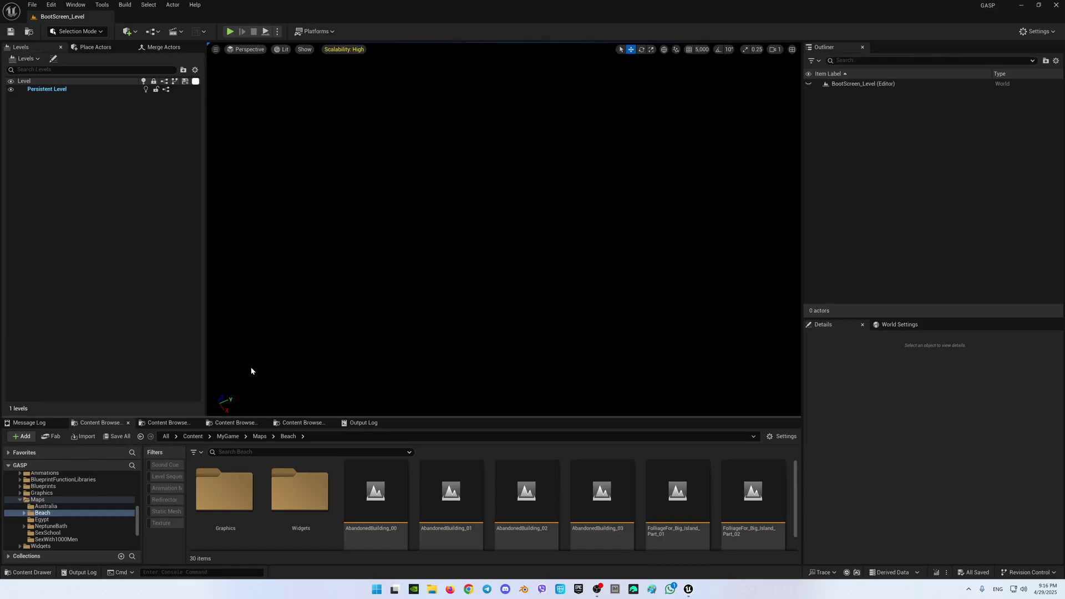
# Step: Find the shadow map options in the project's Rendering settings, set Shadow Map Method to Shadow Maps, and close the settings
pyautogui.click(52, 5)
pyautogui.click(85, 136)
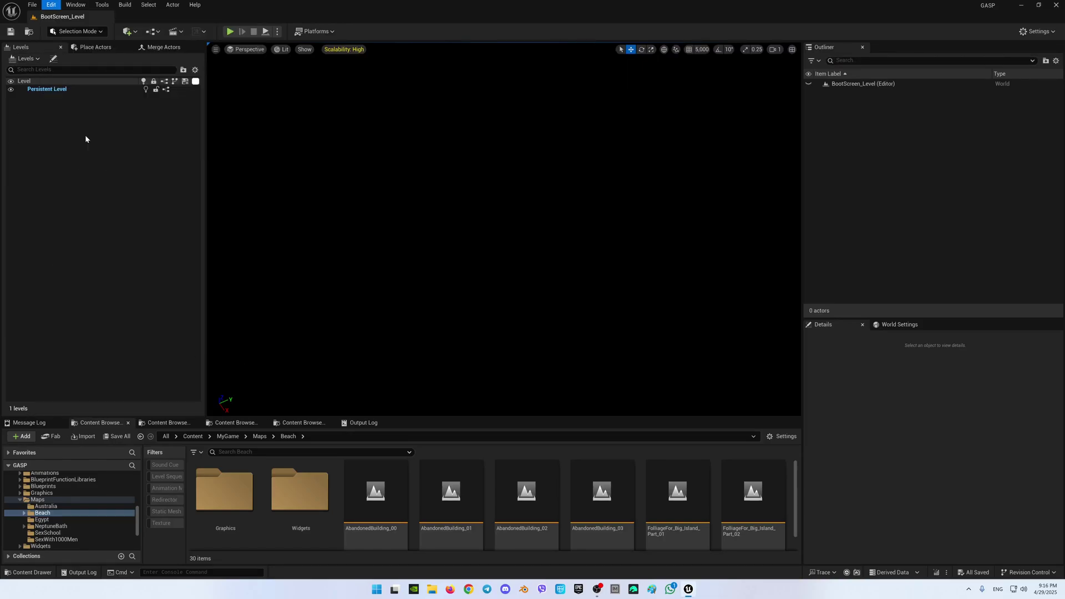
pyautogui.scroll(-5, 35, 448)
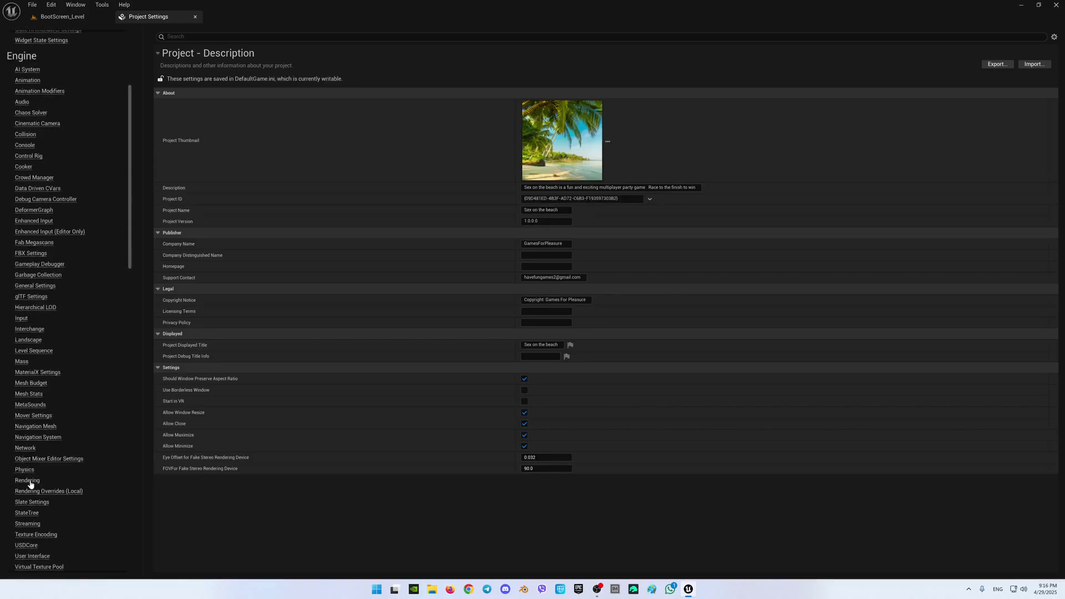
pyautogui.click(33, 481)
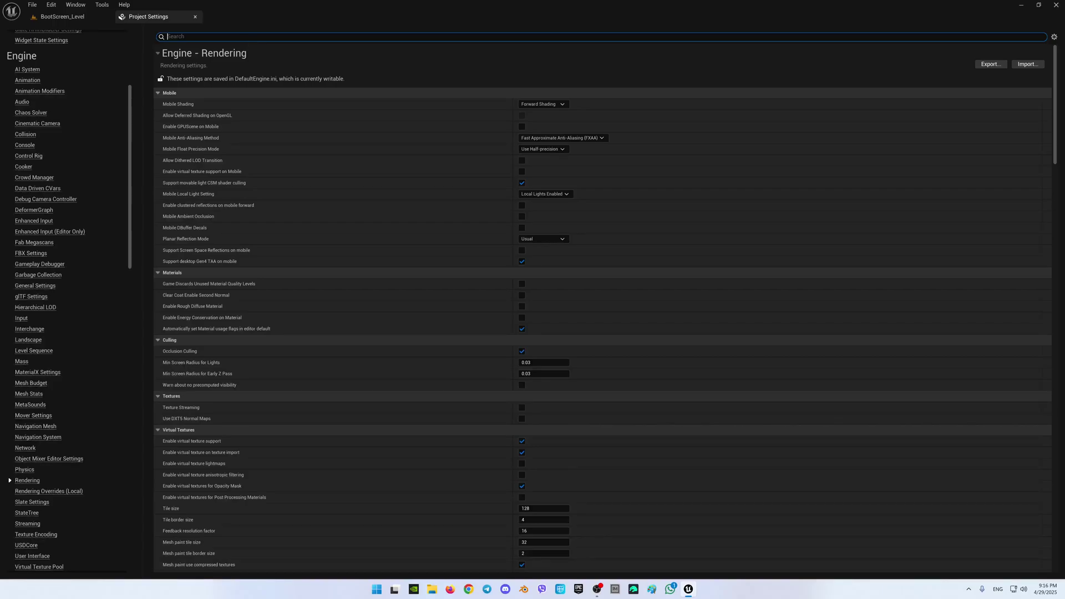
pyautogui.write('shadow map')
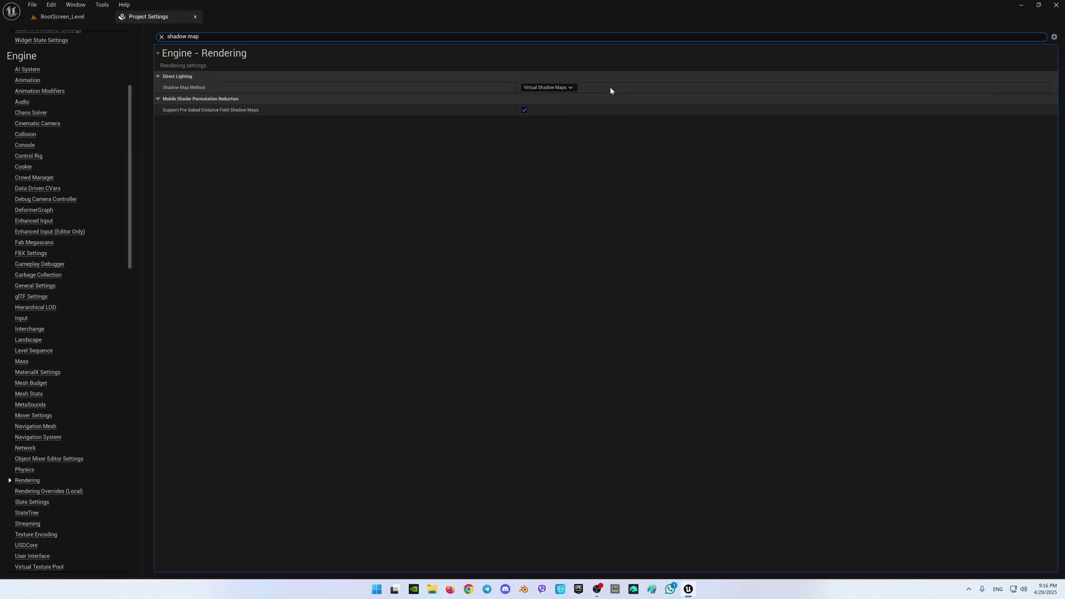
pyautogui.click(570, 87)
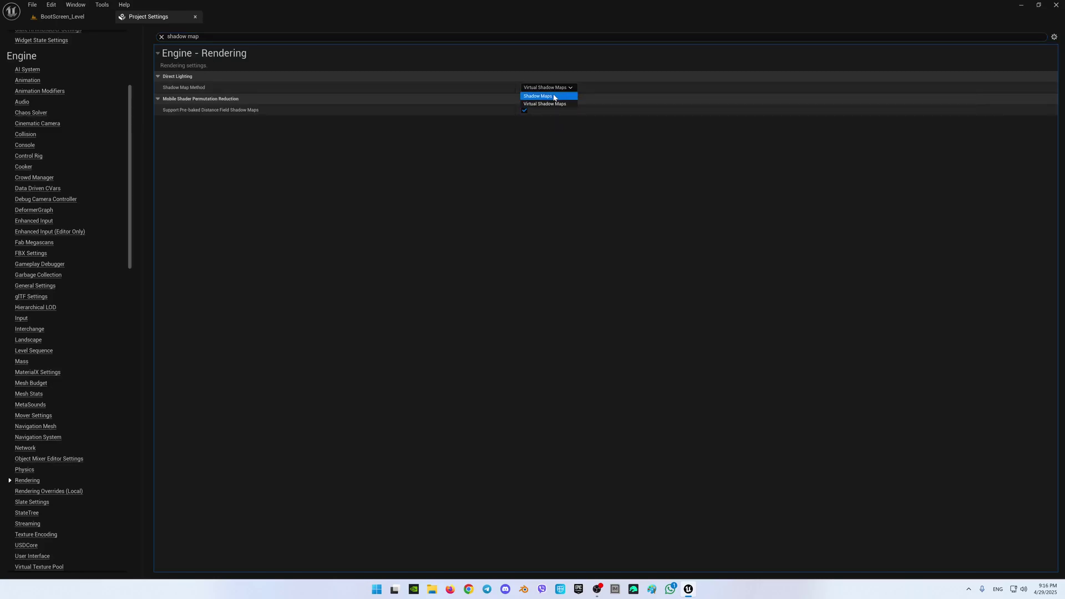
pyautogui.click(554, 97)
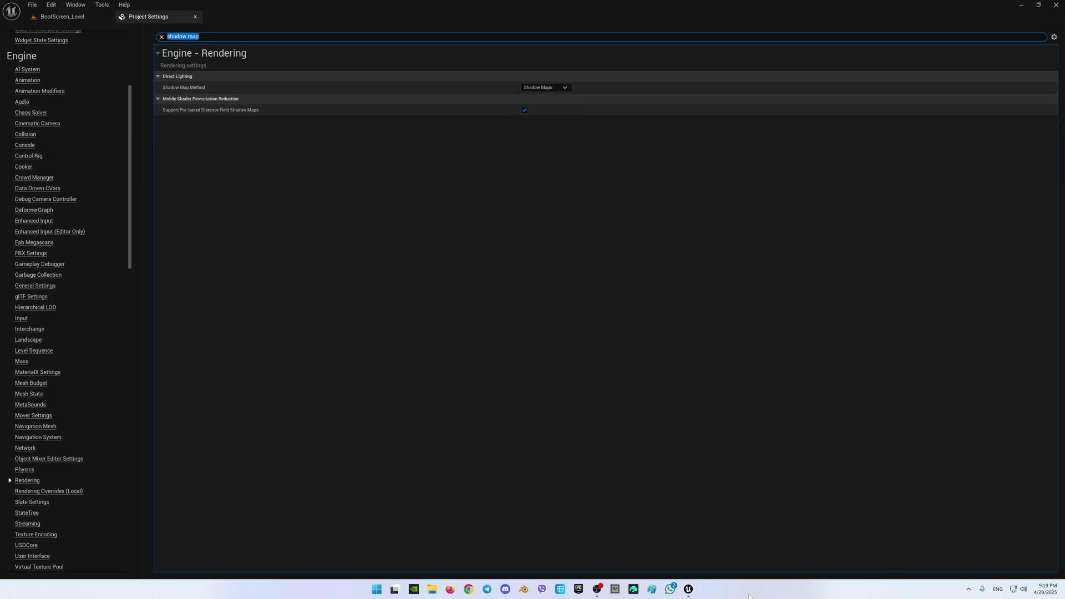
pyautogui.click(196, 16)
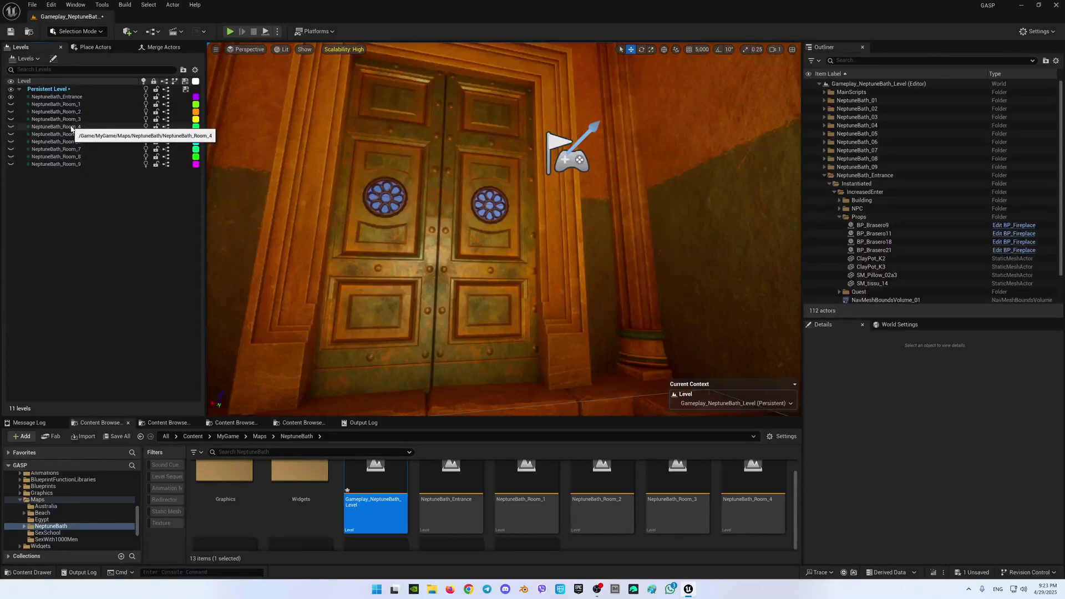
# Step: Lock the NeptuneBath_Entrance and NeptuneBath_Room sublevels of Gameplay_NeptuneBath_Level, and save the level
pyautogui.click(156, 96)
pyautogui.click(156, 111)
pyautogui.click(156, 119)
pyautogui.click(156, 127)
pyautogui.click(156, 133)
pyautogui.click(156, 142)
pyautogui.click(155, 149)
pyautogui.click(156, 156)
pyautogui.click(156, 164)
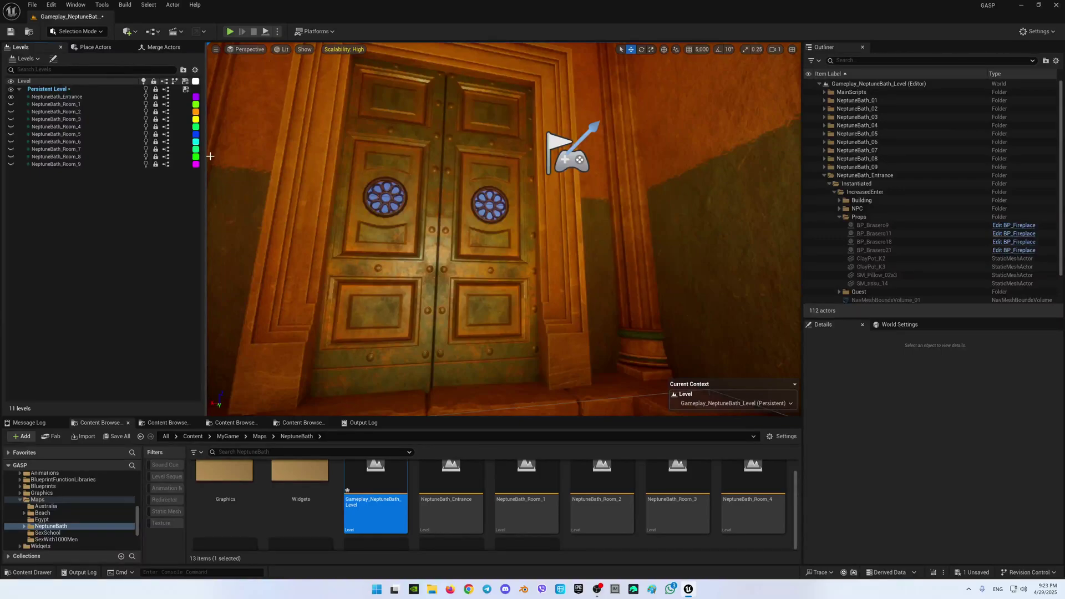
pyautogui.hotkey('ctrl', 's')
pyautogui.press('[')
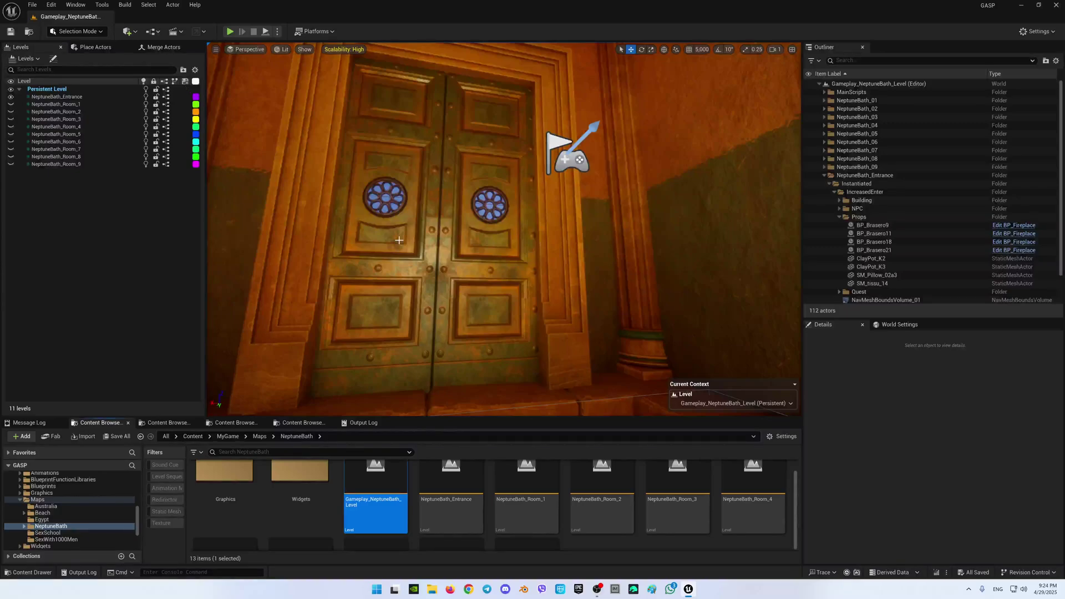